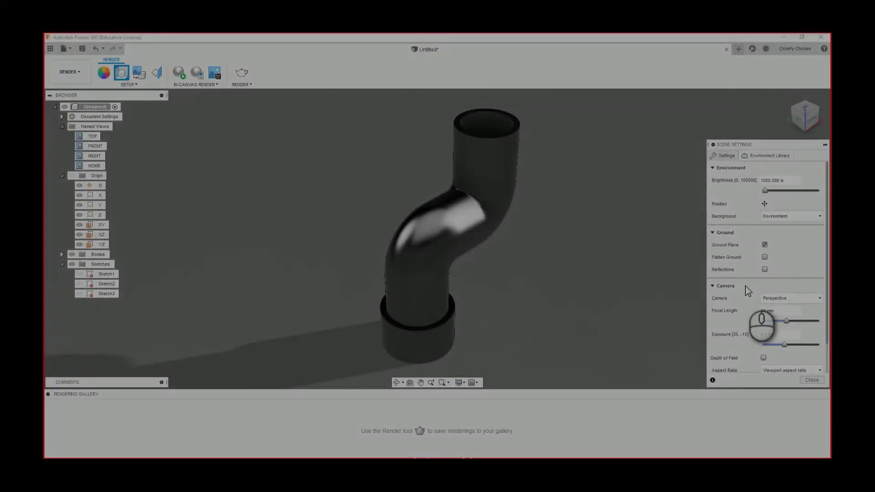
Step: Close the Scene Settings panel and dismiss the Insert dialog to return to the S-shaped pipe model
left_click(808, 380)
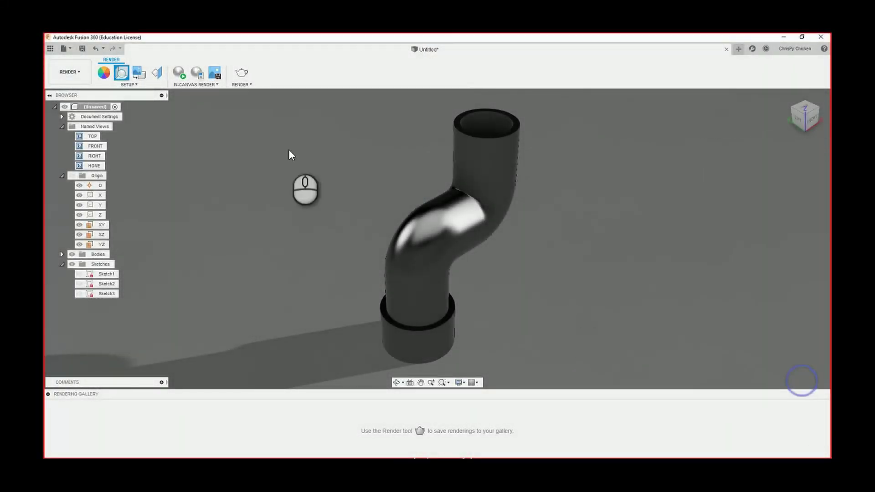
left_click(147, 77)
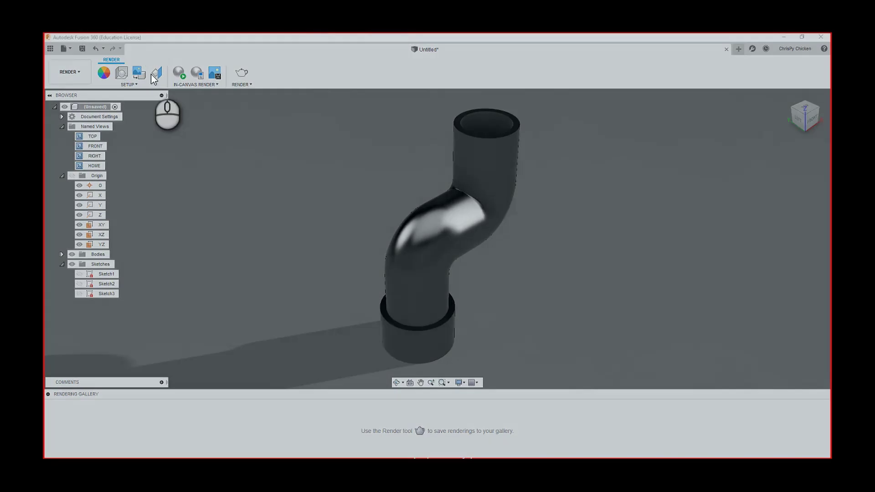
left_click(543, 328)
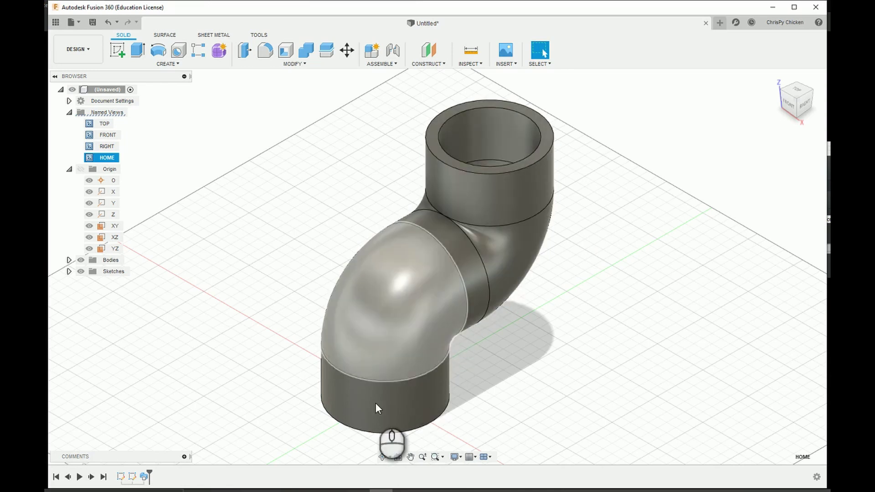
left_click(380, 456)
left_click_drag(396, 437, 385, 243)
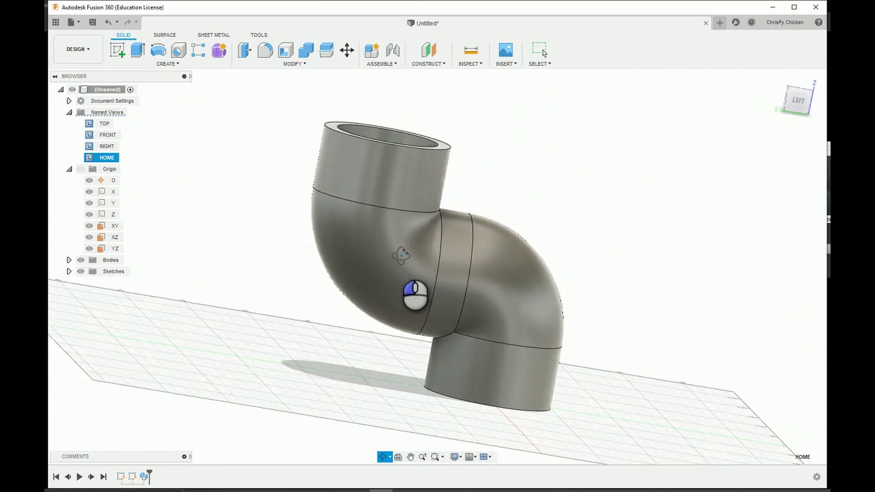
left_click_drag(486, 277, 655, 227)
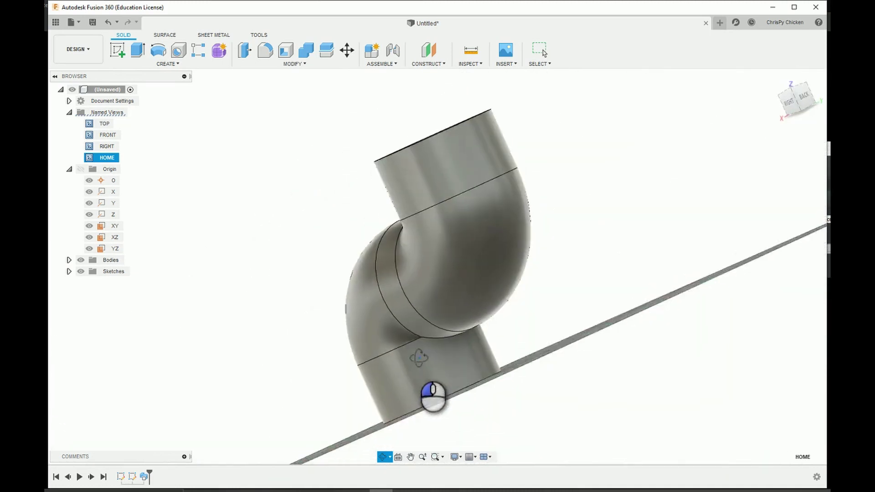
left_click_drag(465, 385, 491, 359)
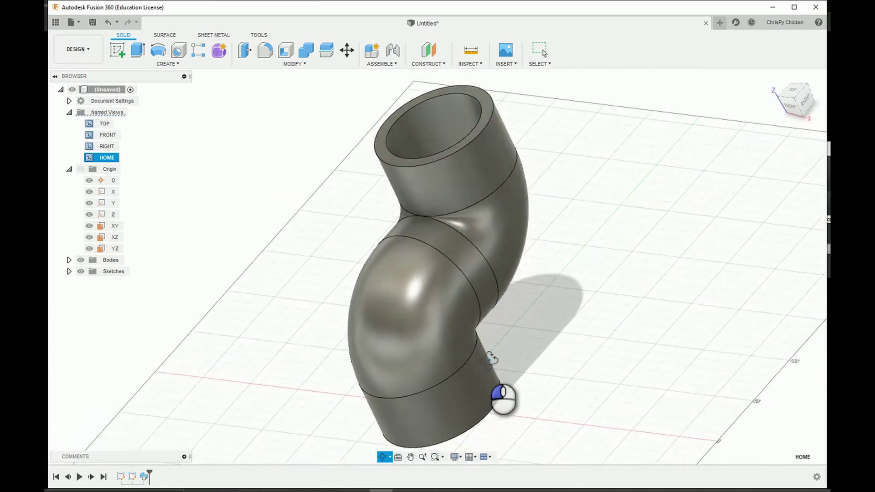
left_click_drag(541, 344, 453, 325)
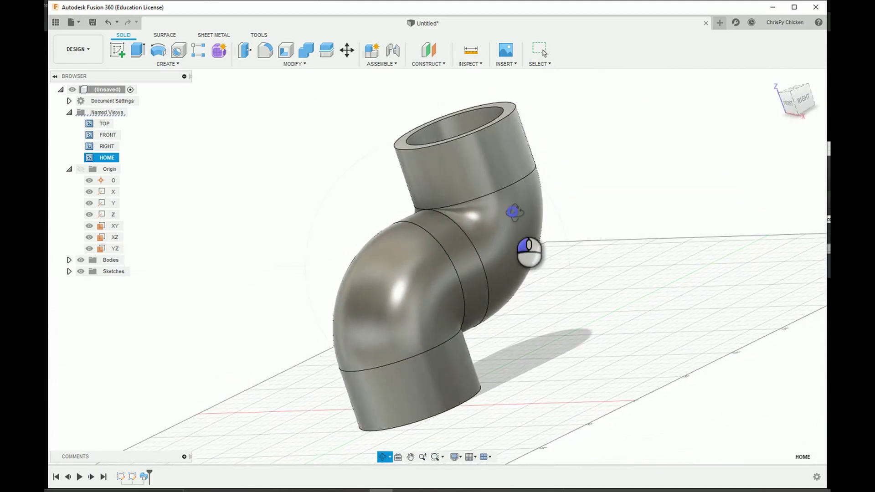
left_click_drag(569, 205, 443, 305)
mouse_move(431, 379)
left_mouse_down()
mouse_move(430, 324)
mouse_move(419, 312)
mouse_move(432, 293)
mouse_move(427, 274)
mouse_move(426, 355)
mouse_move(410, 367)
mouse_move(432, 329)
mouse_move(416, 361)
mouse_move(436, 365)
left_mouse_up()
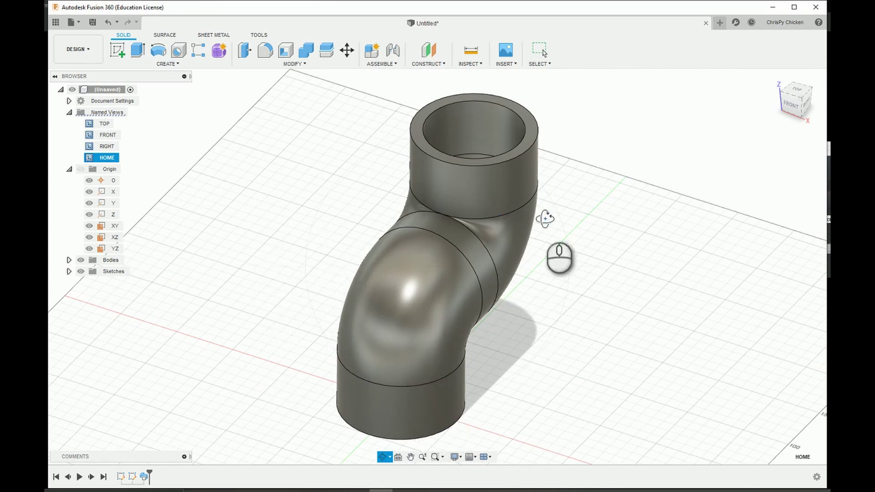
Step: Close the pipe document with Don't Save, then select the XY plane under Origin in the new design
left_click(706, 23)
left_click(446, 264)
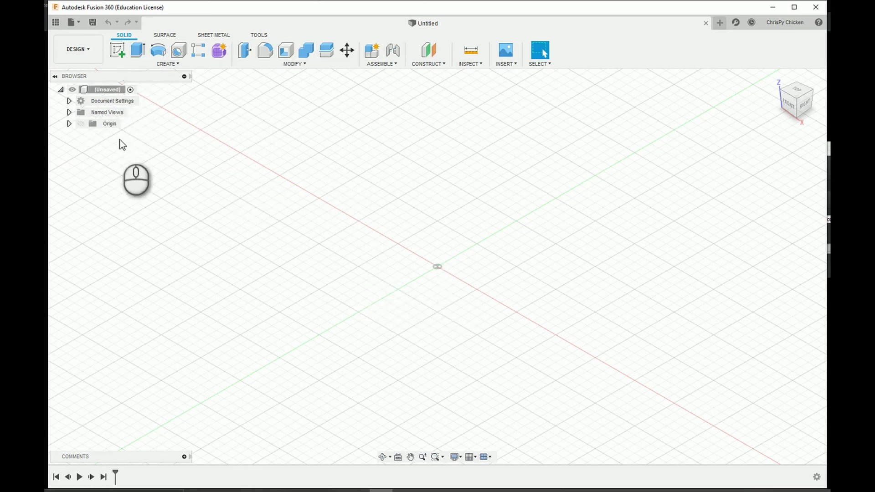
left_click(69, 123)
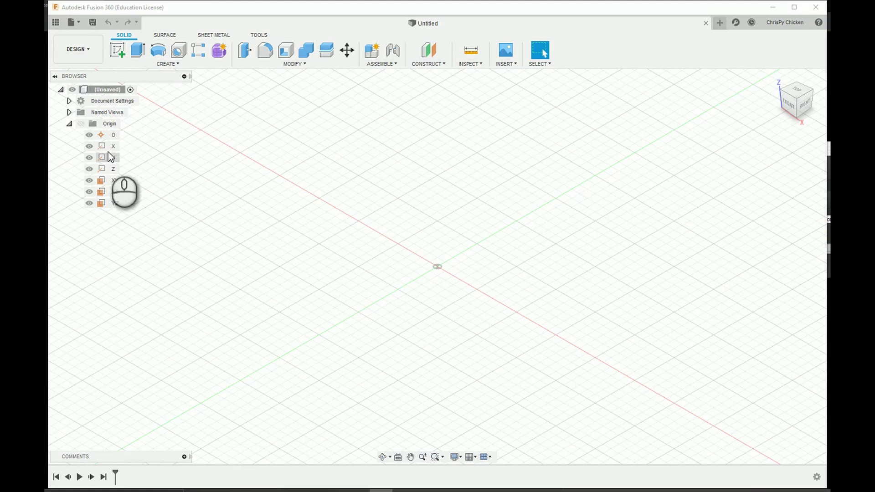
left_click(113, 180)
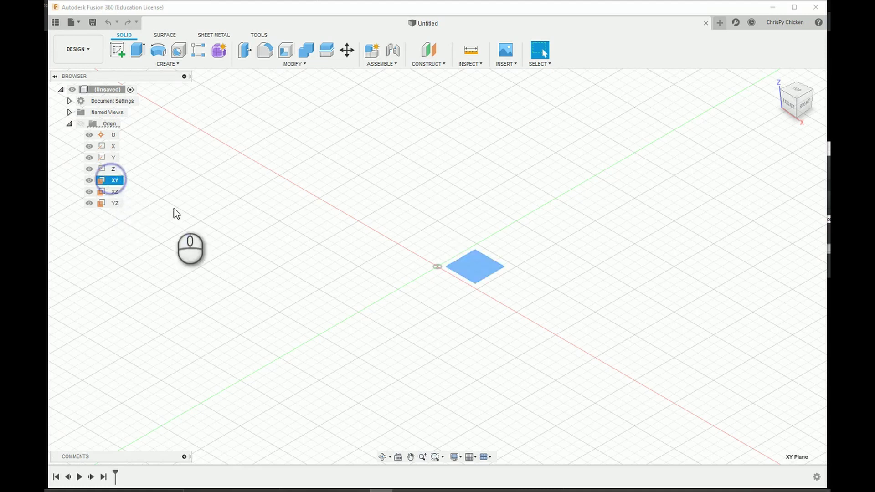
Step: Start a sketch on the XY plane and draw two center-diameter circles at the origin
right_click(108, 183)
left_click(135, 200)
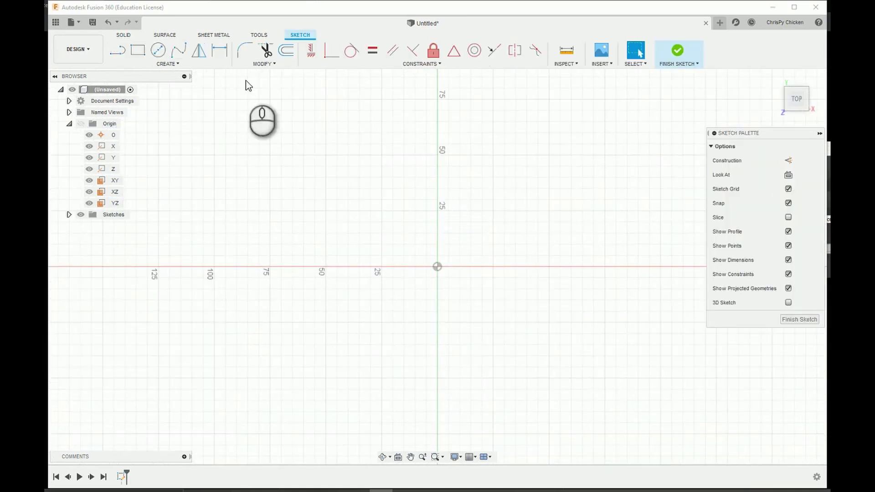
left_click(157, 50)
left_click(437, 266)
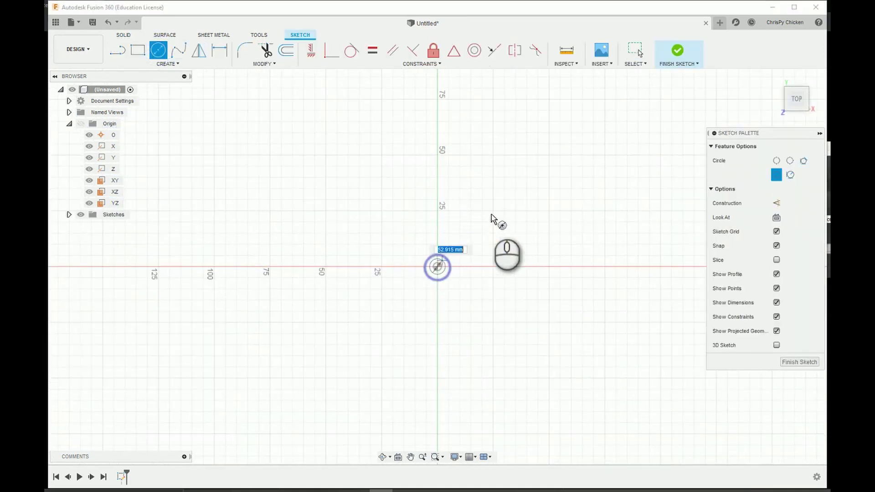
left_click(520, 195)
left_click(437, 266)
left_click(596, 188)
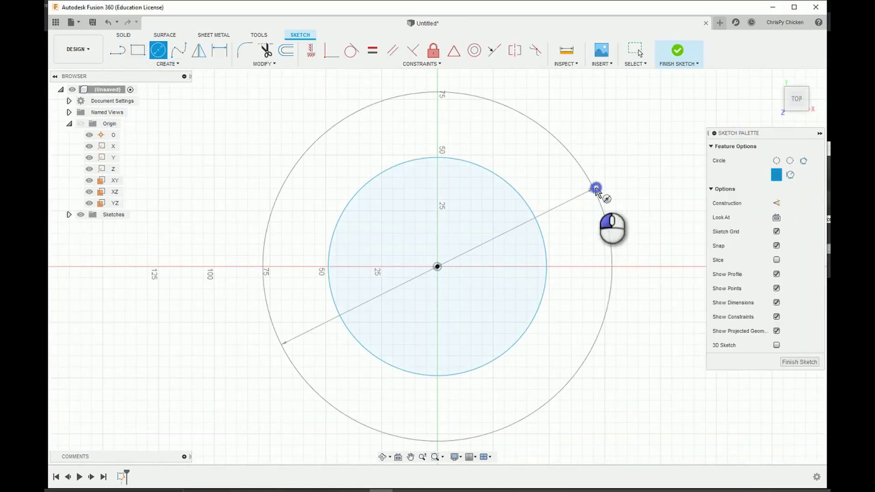
Step: Dimension the inner circle at 80 mm and the outer circle at 100 mm diameter
left_click(220, 51)
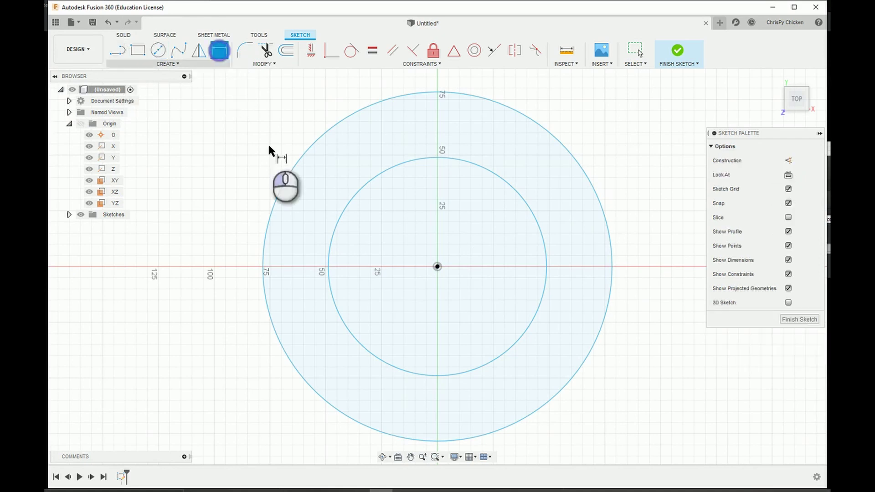
left_click(338, 213)
left_click(325, 208)
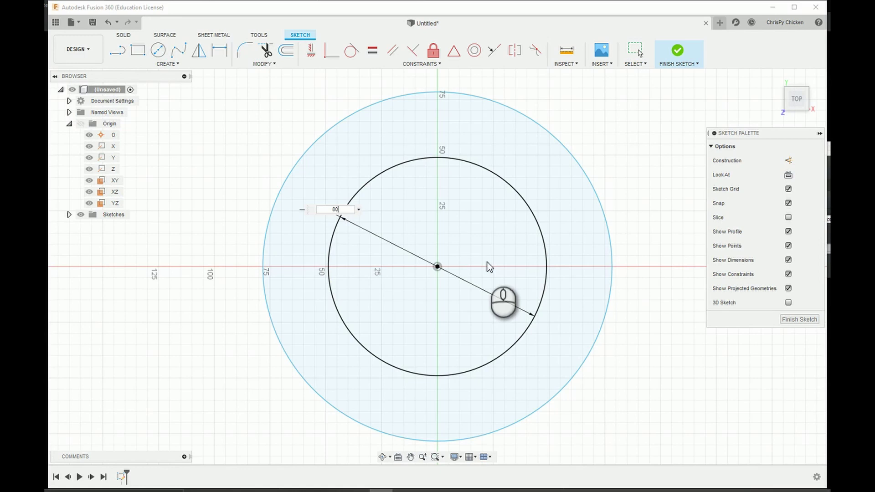
type("80")
key("Return")
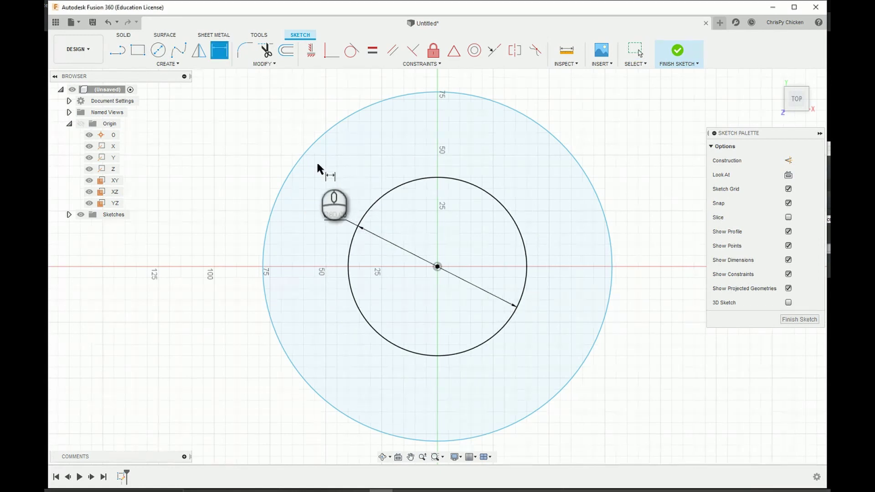
left_click(299, 163)
left_click(255, 160)
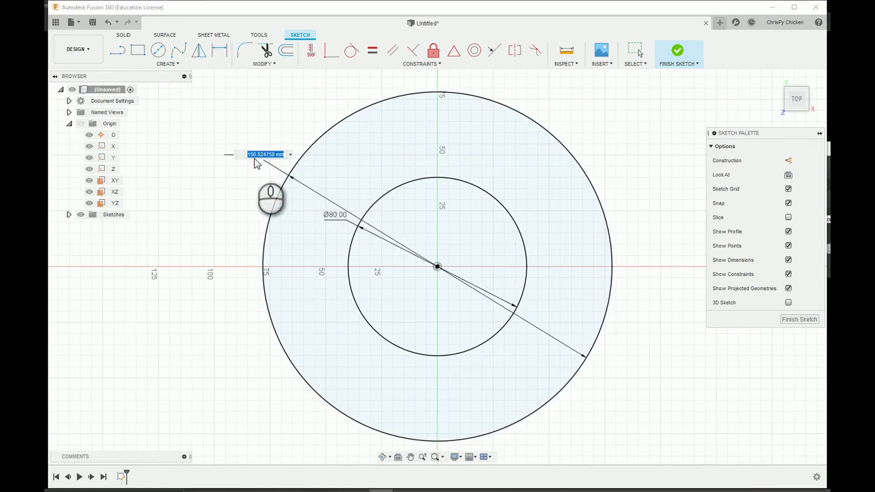
type("100")
key("Return")
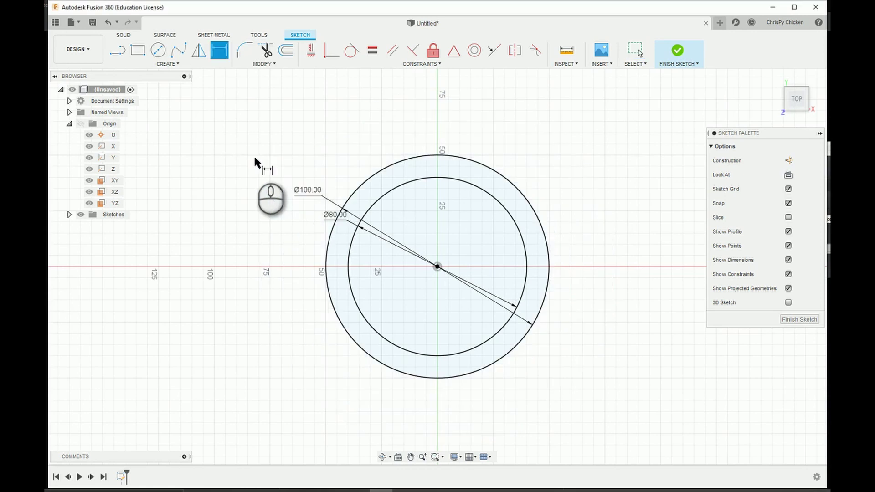
Step: Finish the circle sketch and browse the YZ and XZ origin planes
left_click(676, 59)
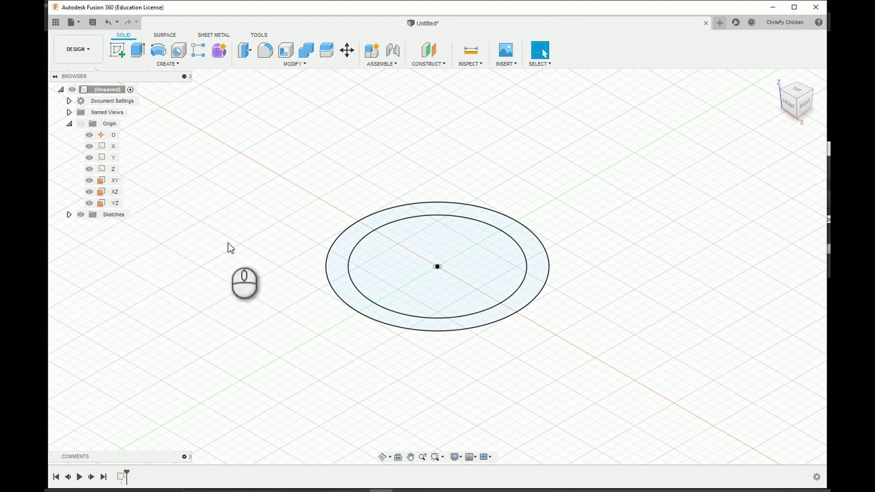
right_click(115, 204)
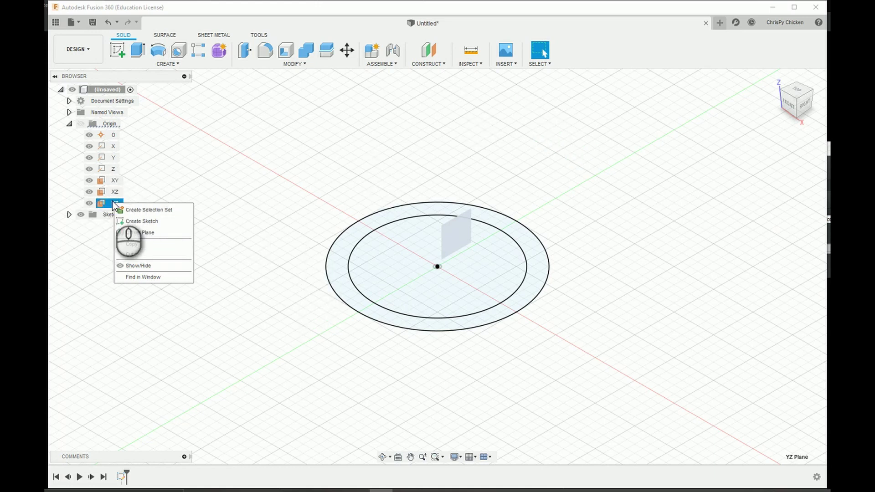
left_click(217, 162)
left_click(116, 203)
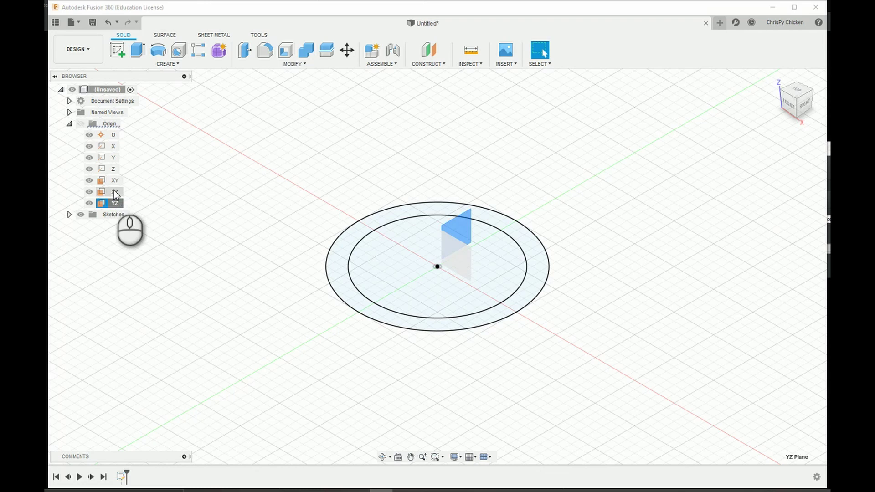
left_click(115, 193)
left_click(115, 203)
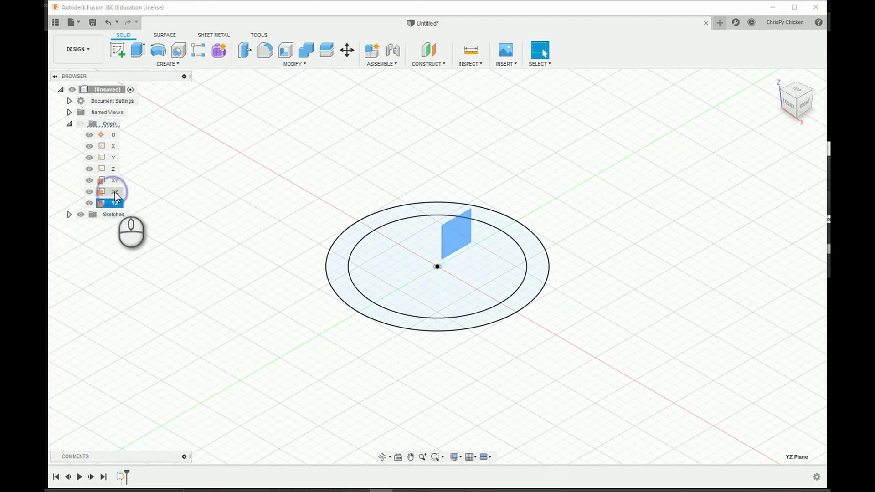
left_click(115, 192)
Step: Check the construction options, then bring up the XZ plane's context menu
left_click(115, 180)
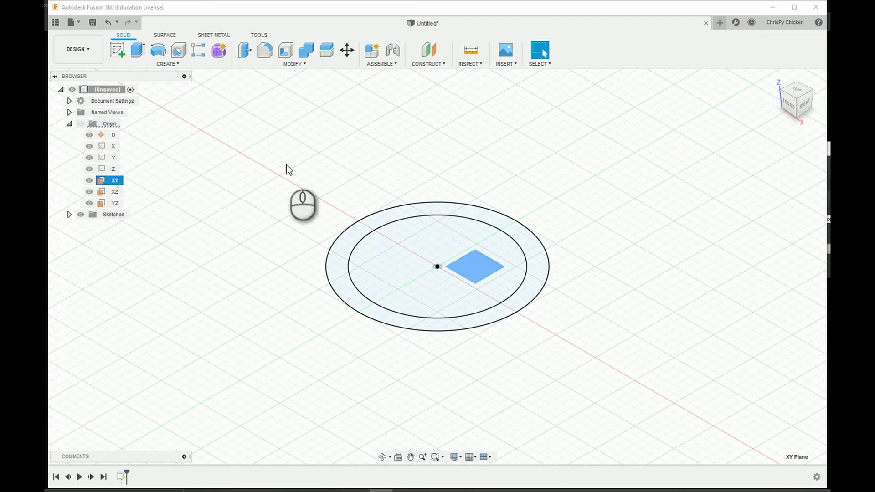
left_click(428, 64)
left_click(287, 131)
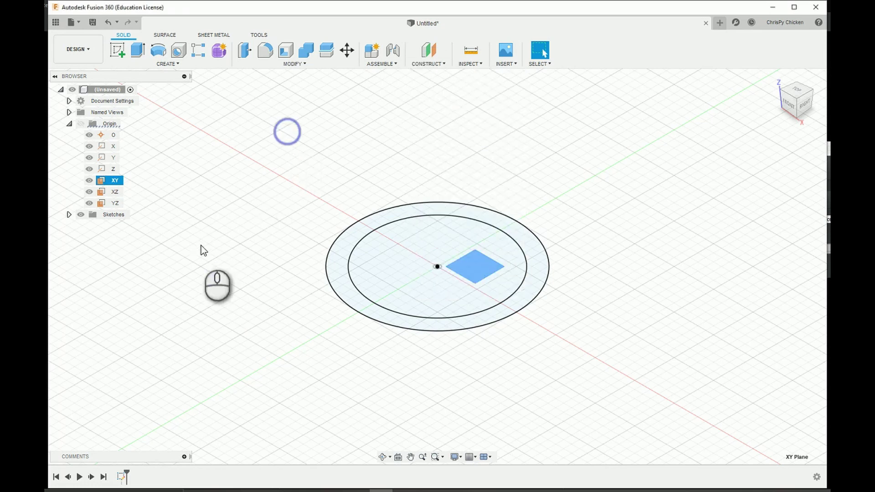
left_click(218, 214)
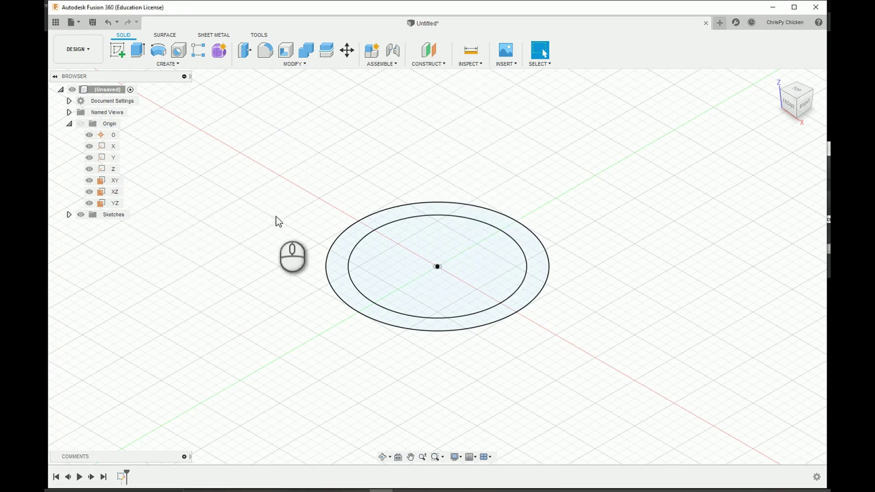
left_click(113, 202)
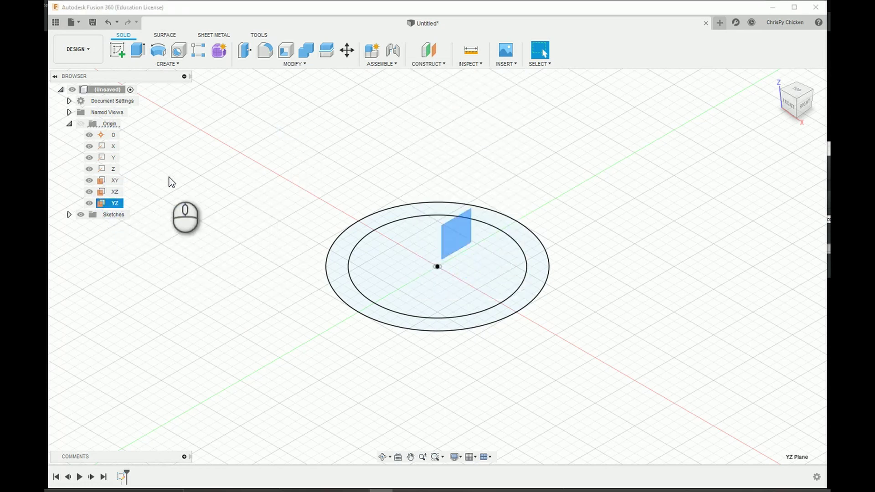
left_click(115, 193)
right_click(115, 195)
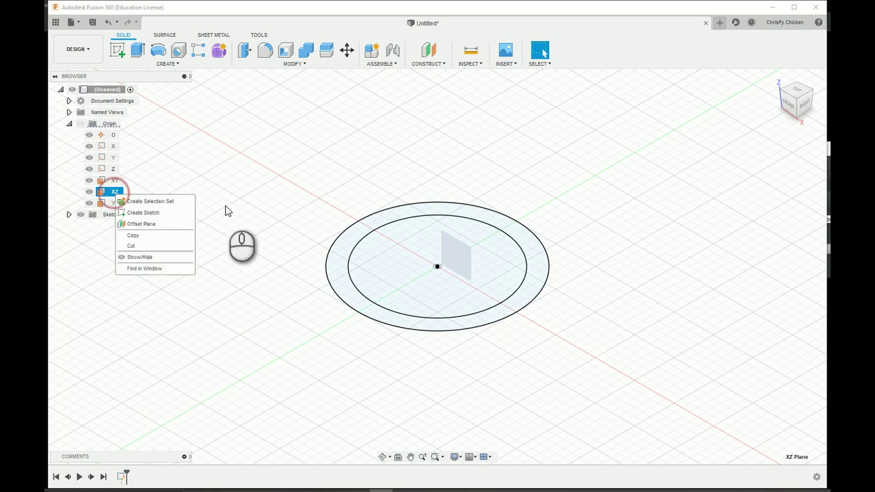
Step: Create a sketch on the XZ plane with a vertical line rising from the origin
left_click(157, 214)
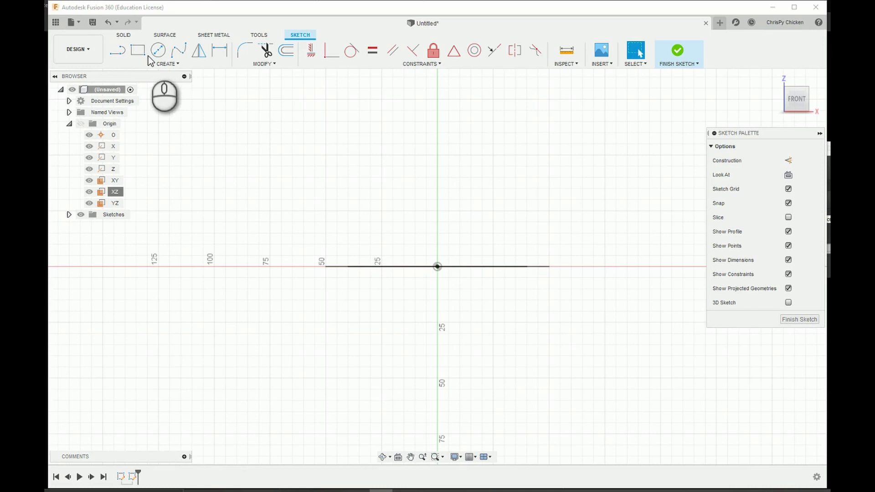
left_click(117, 50)
left_click(437, 266)
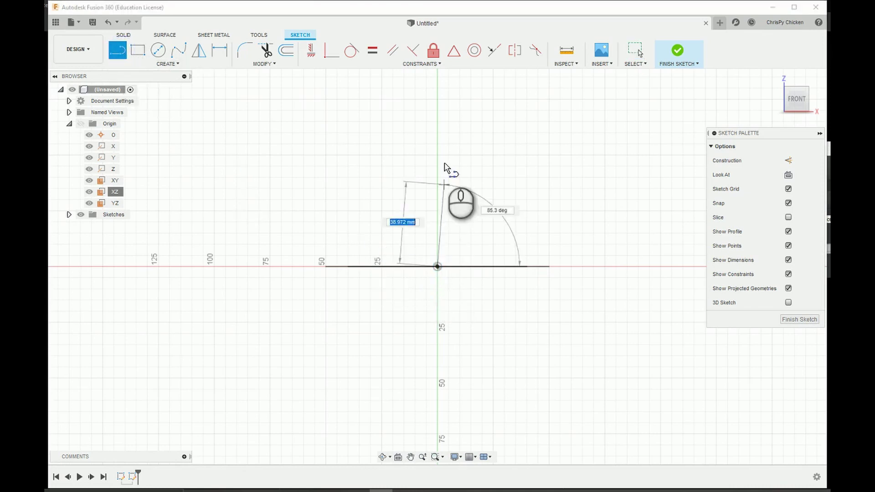
left_click(440, 122)
scroll(544, 319, "up", 2)
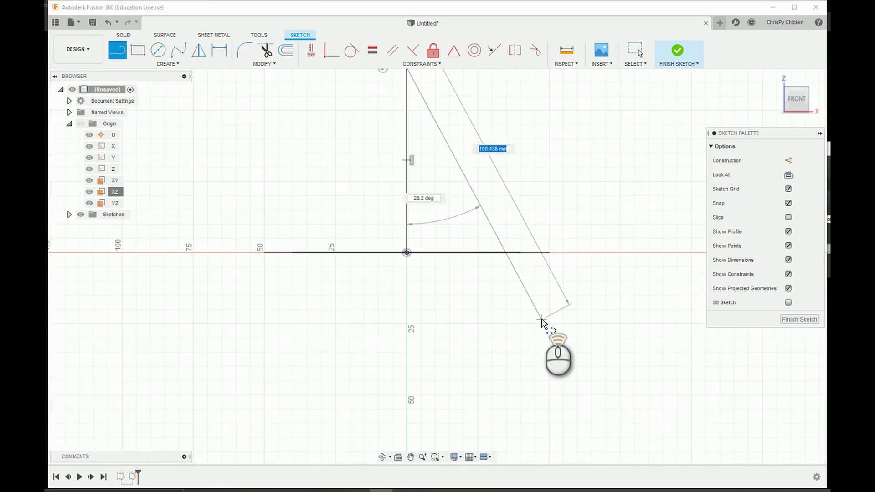
scroll(543, 323, "down", 4)
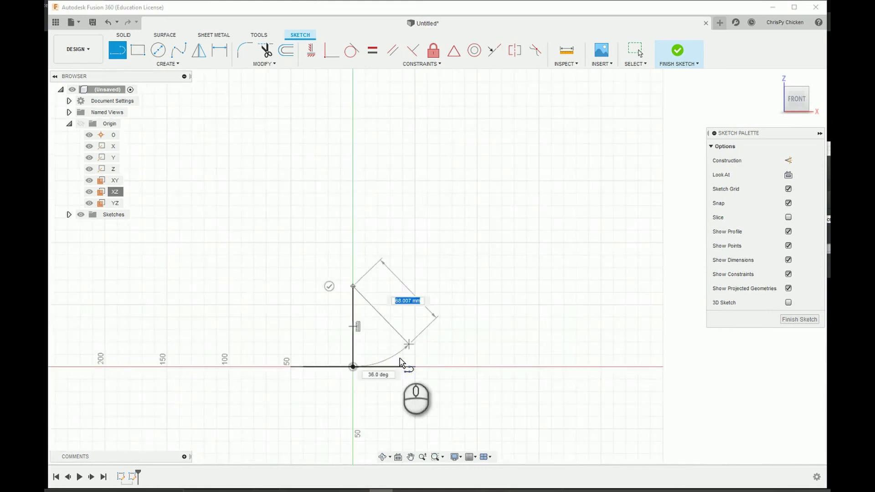
scroll(391, 360, "up", 2)
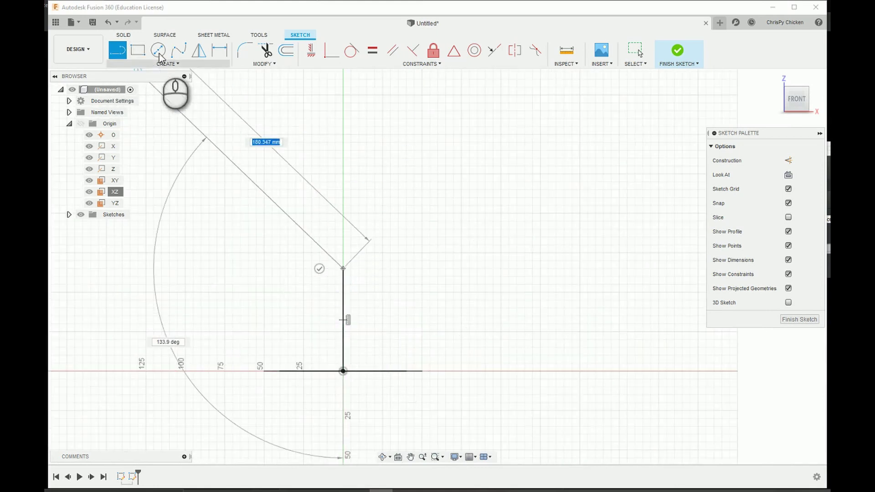
Step: Add a three-point arc from the line's top and a short straight line from its end
left_click(167, 63)
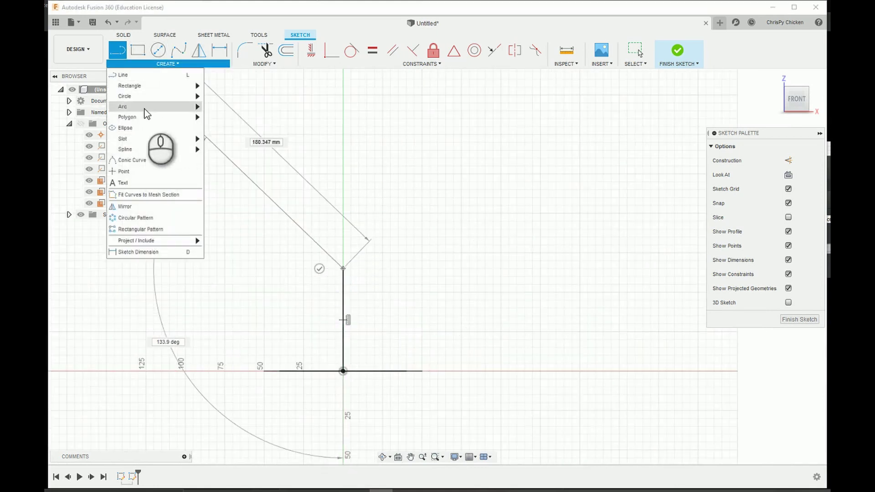
mouse_move(145, 109)
left_click(223, 106)
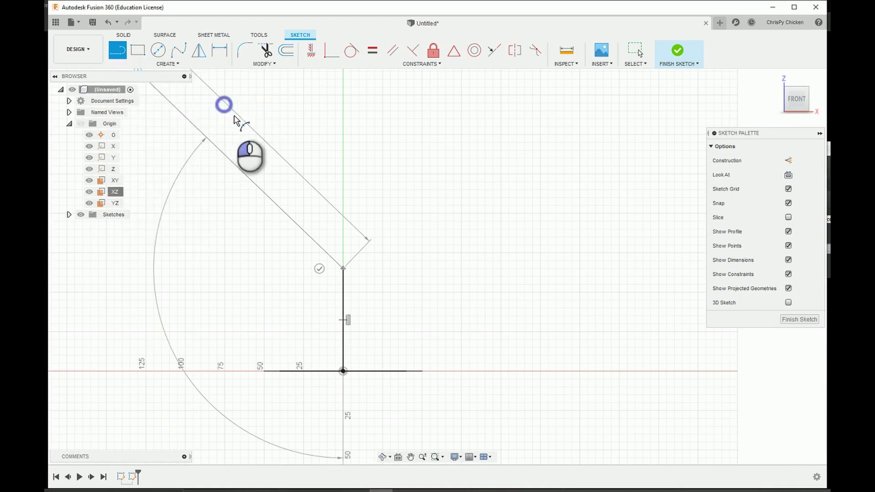
left_click(344, 269)
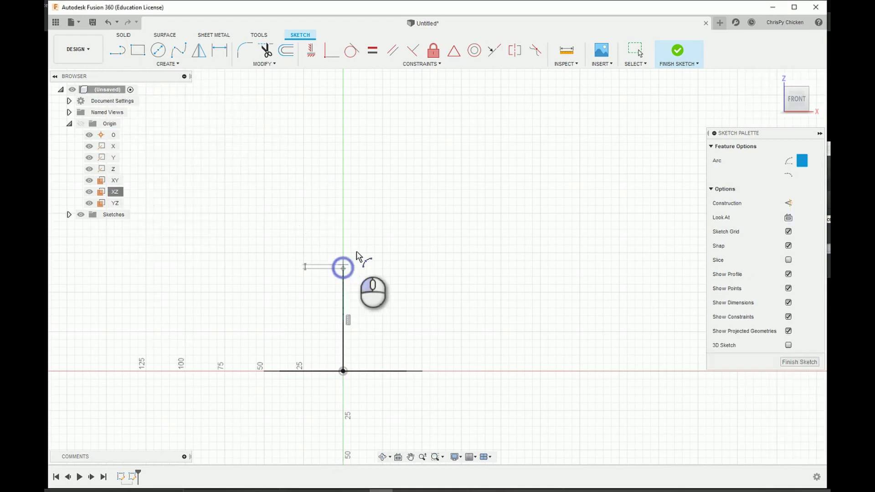
left_click(414, 198)
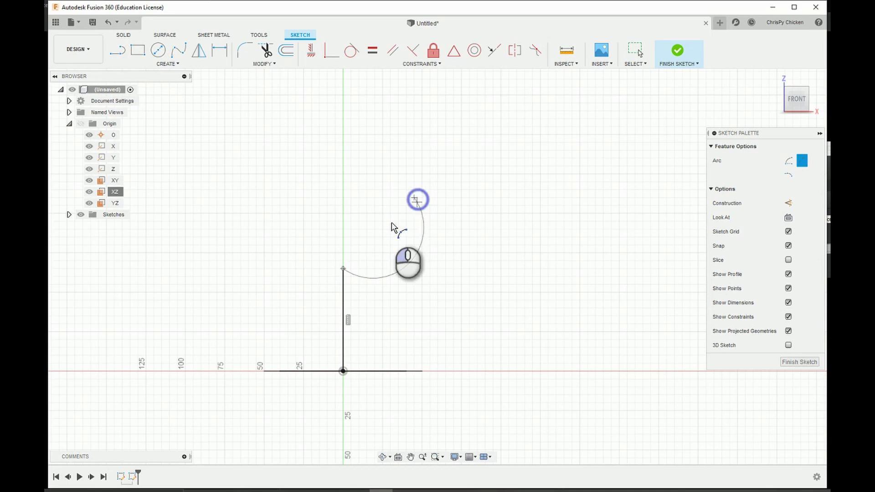
left_click(361, 220)
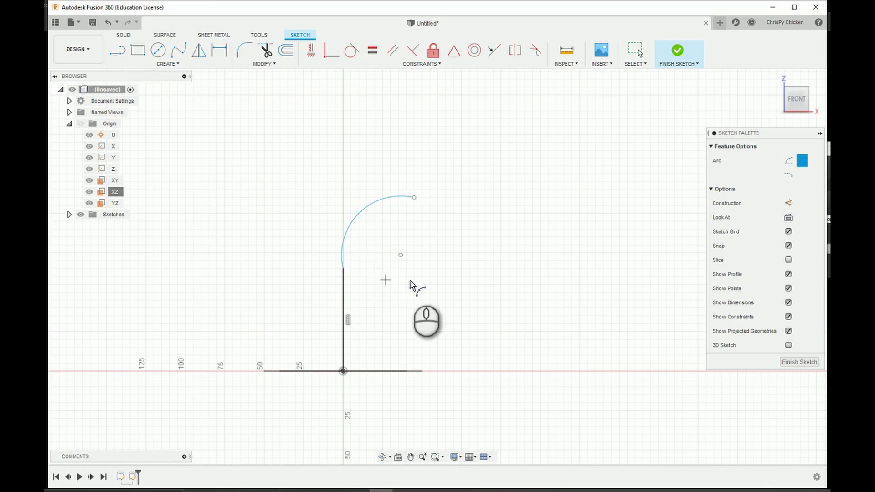
left_click(118, 50)
left_click(414, 198)
left_click(473, 202)
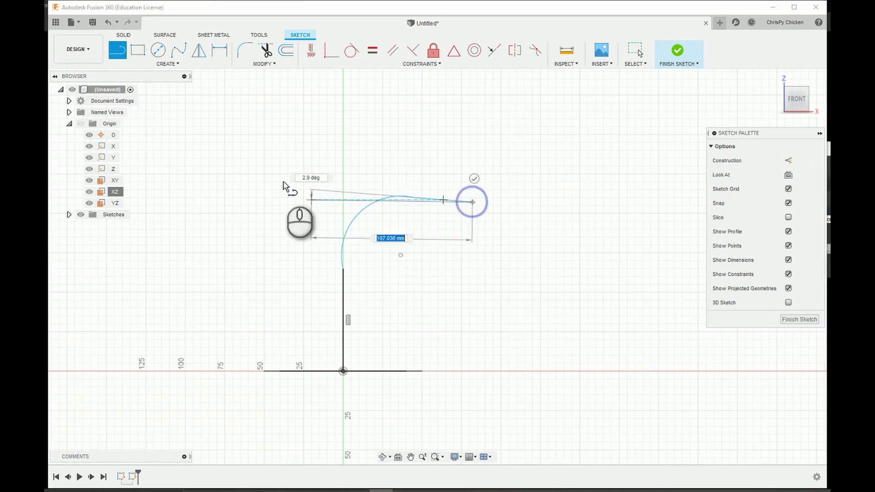
Step: Add a second three-point arc and a vertical line rising from its top
left_click(180, 63)
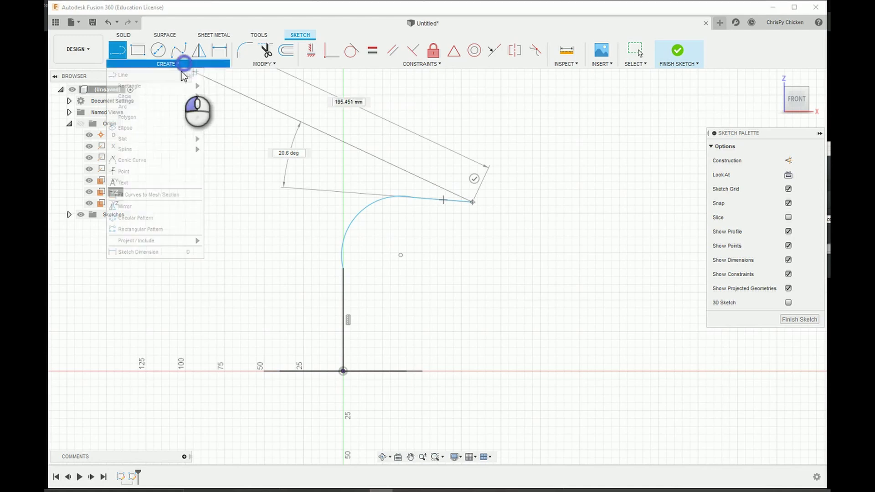
mouse_move(199, 109)
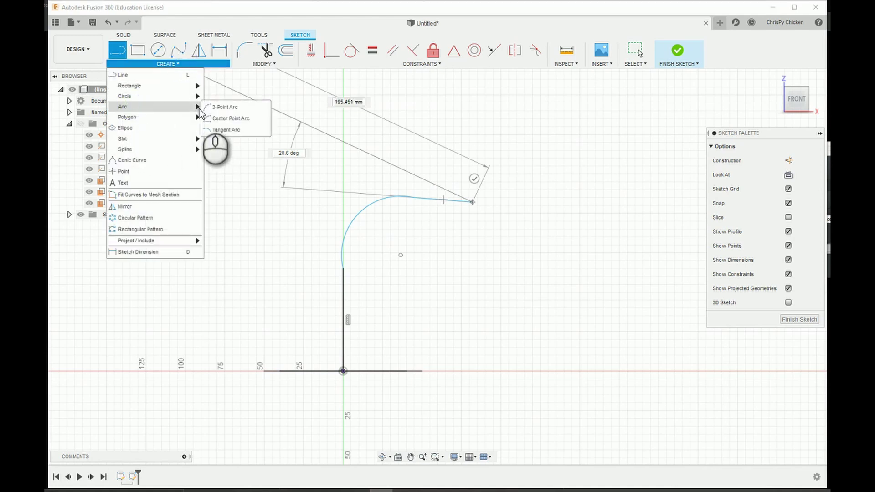
left_click(226, 108)
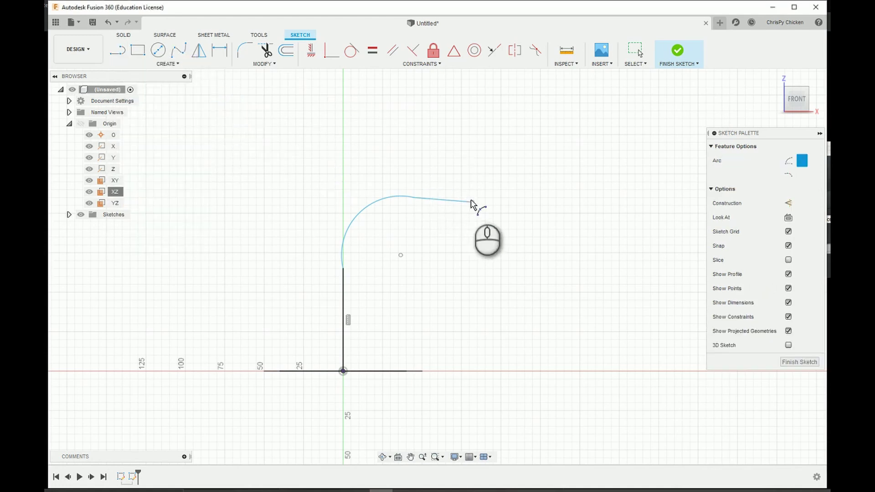
left_click(519, 146)
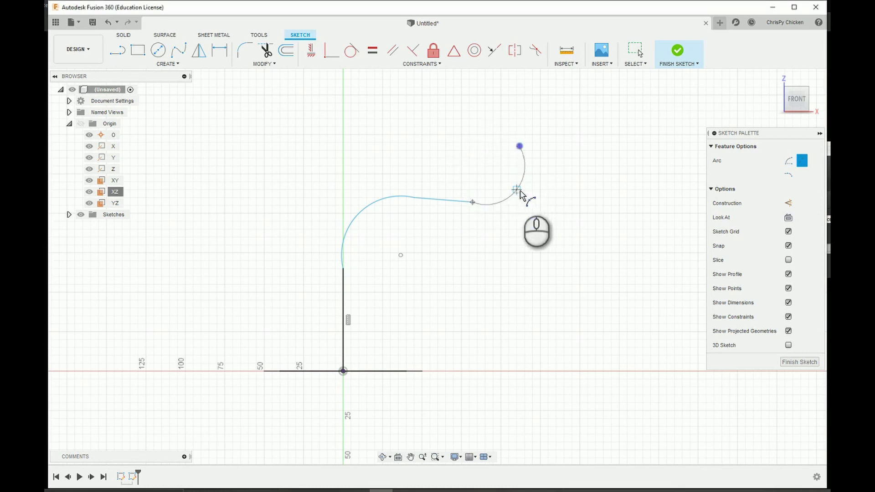
left_click(520, 191)
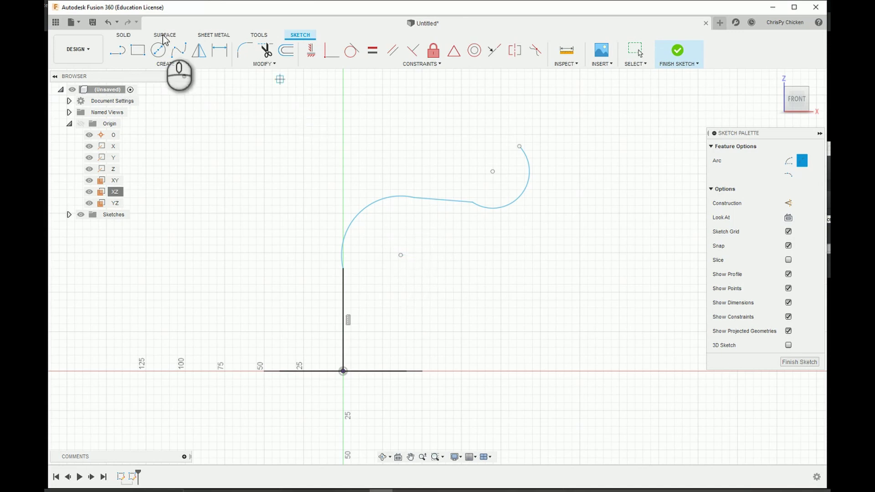
left_click(167, 64)
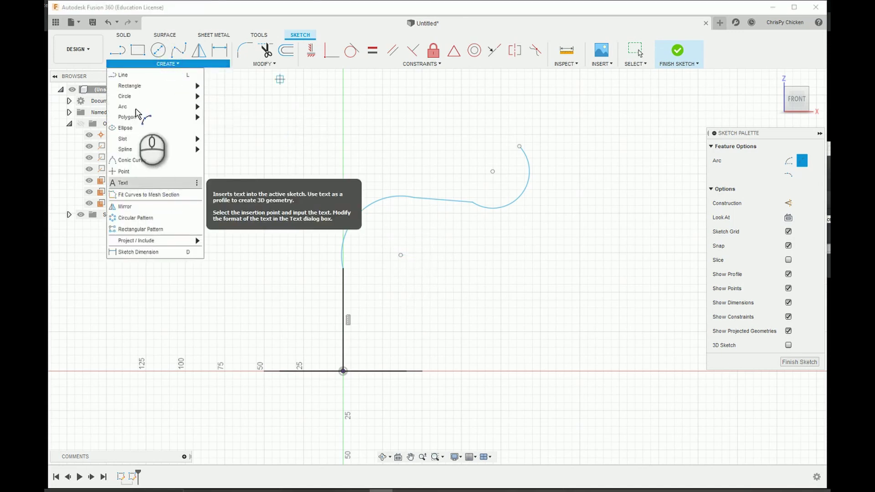
left_click(130, 75)
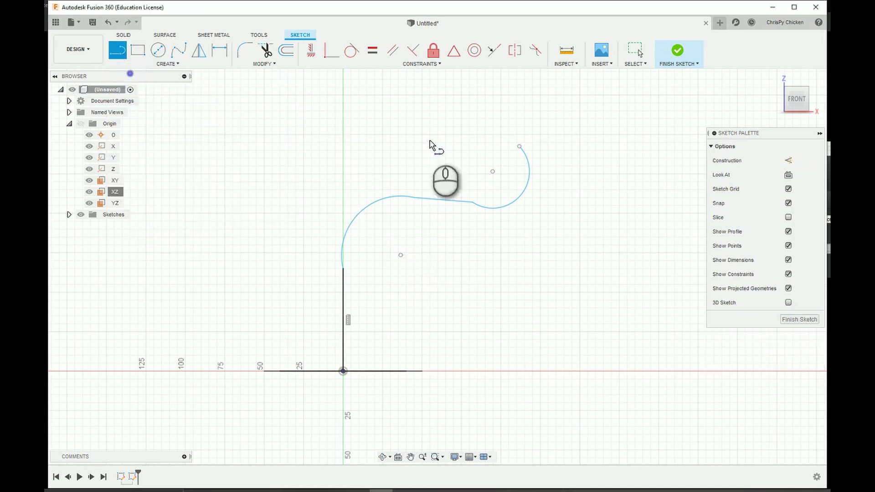
left_click(520, 147)
left_click(520, 94)
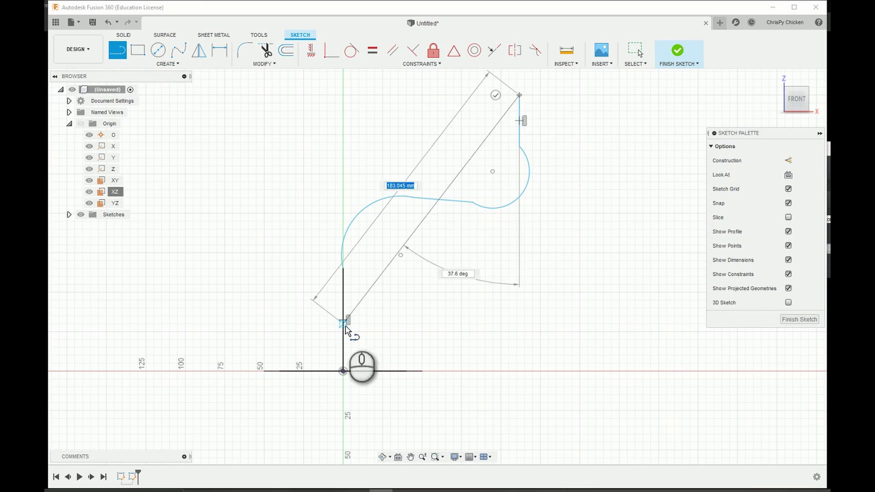
Step: Make every arc-to-line joint along the path tangent
left_click(352, 51)
left_click(387, 197)
left_click(428, 199)
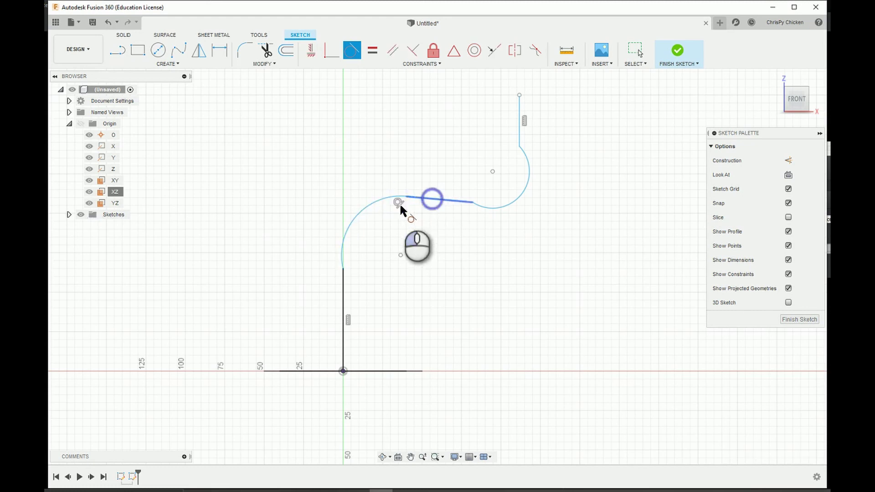
left_click(354, 222)
left_click(344, 279)
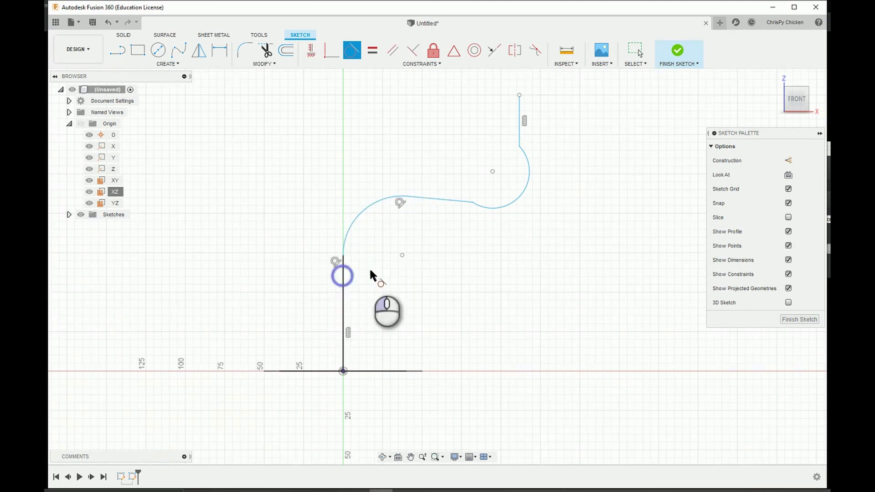
left_click(420, 197)
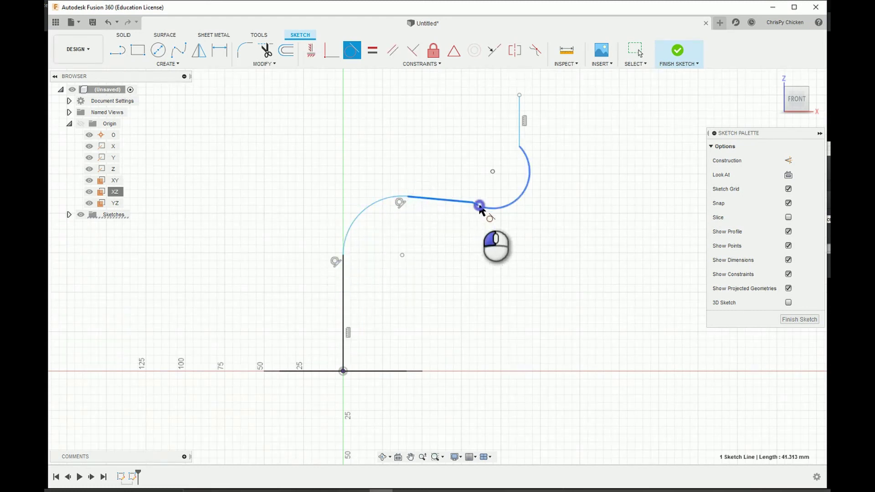
left_click(528, 160)
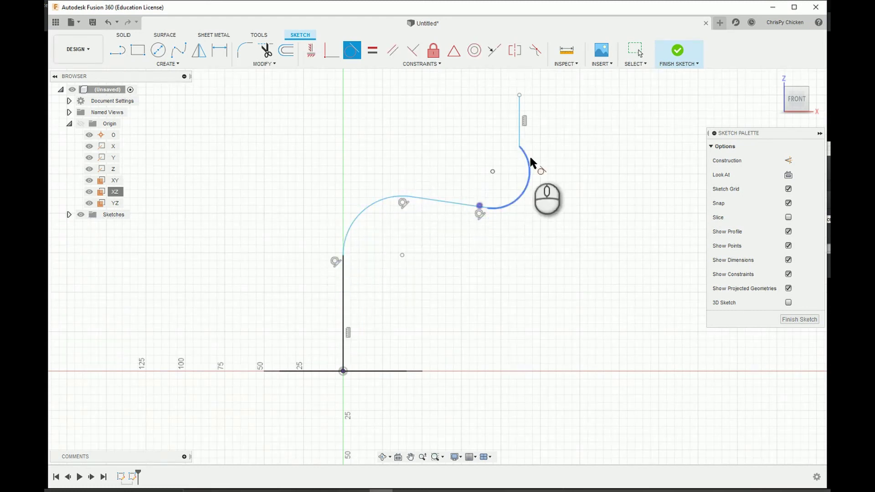
left_click(519, 132)
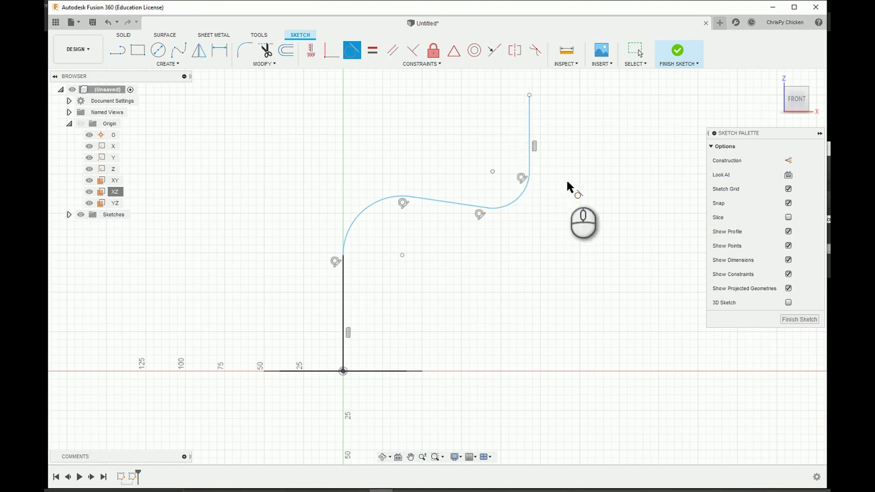
Step: Make the middle line horizontal and give the two arcs equal radii
left_click(311, 50)
left_click(442, 200)
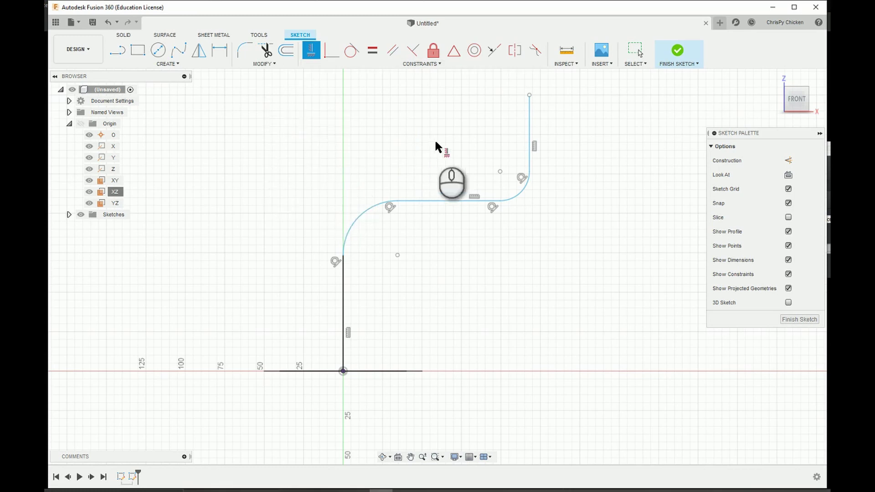
left_click(372, 50)
left_click(367, 210)
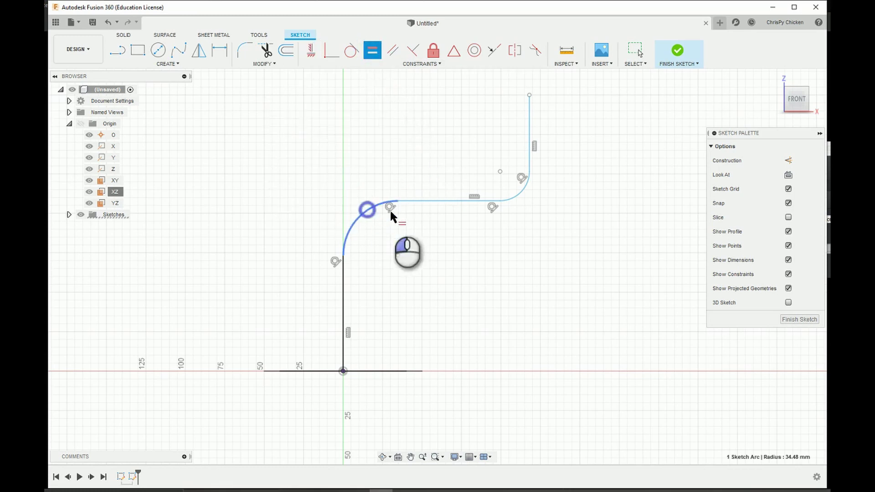
left_click(513, 198)
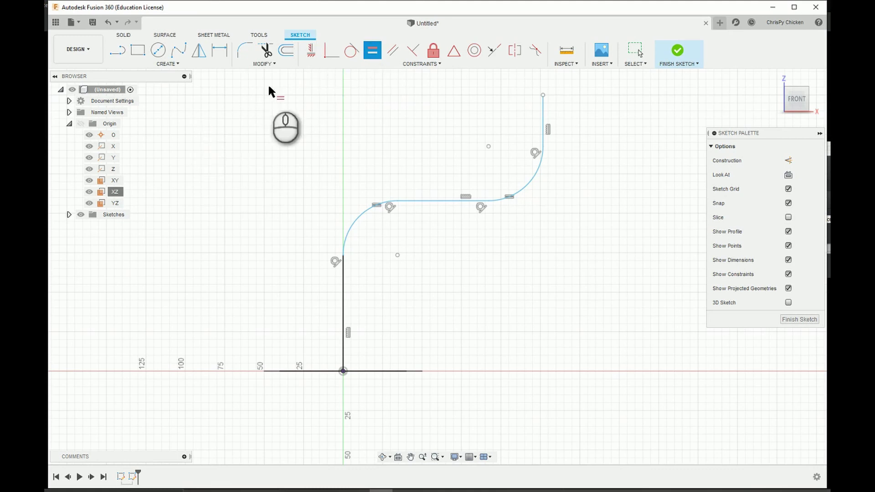
left_click(219, 51)
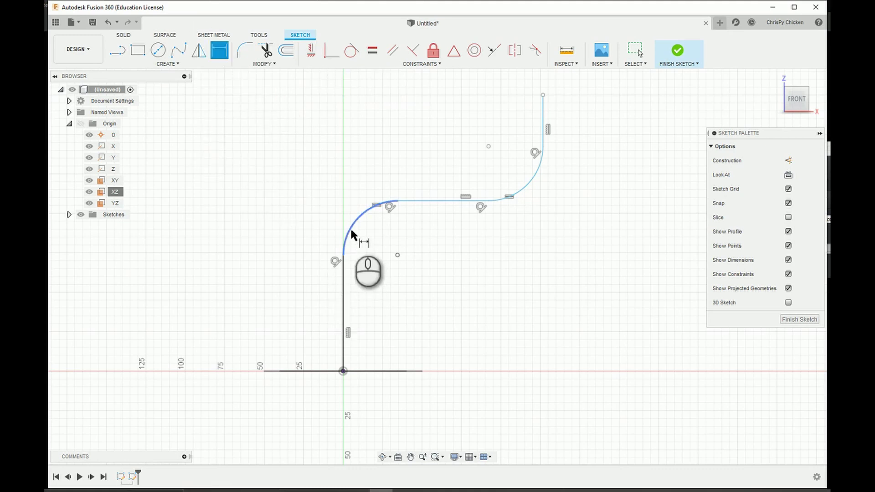
Step: Dimension the bottom vertical line at 100 mm and the lower-left arc at R50
left_click(342, 289)
left_click(303, 306)
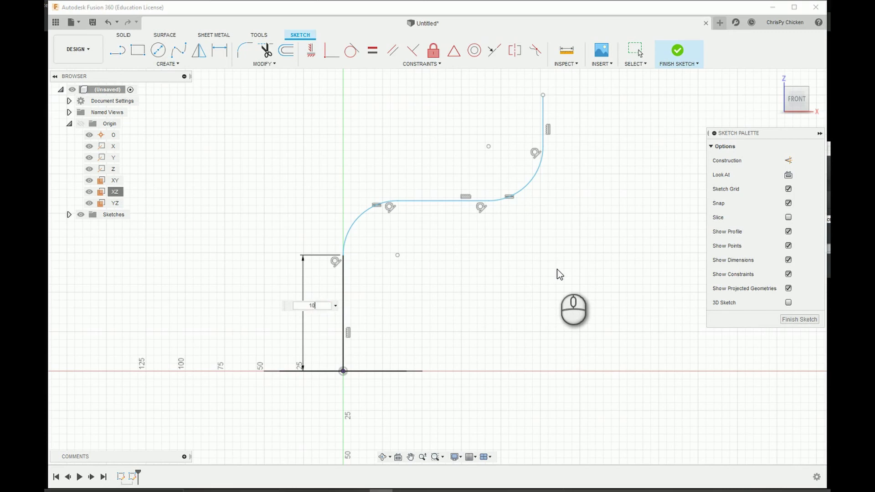
key("Return")
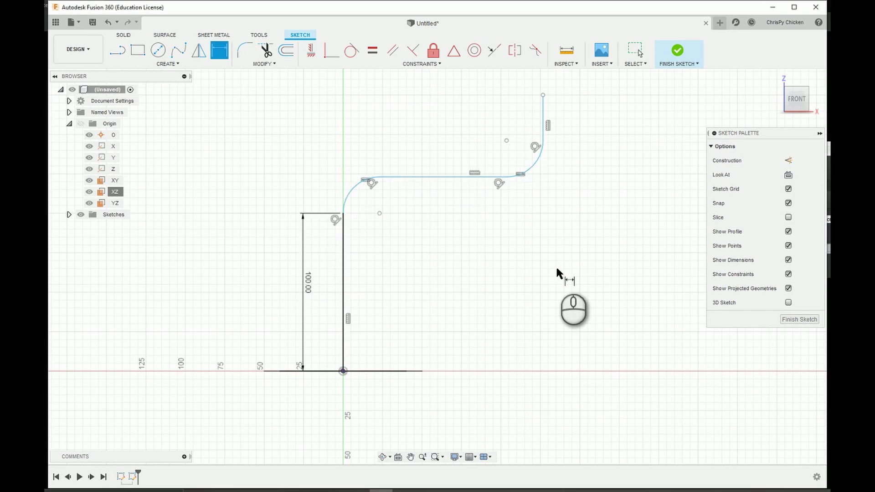
left_click(353, 189)
left_click(276, 155)
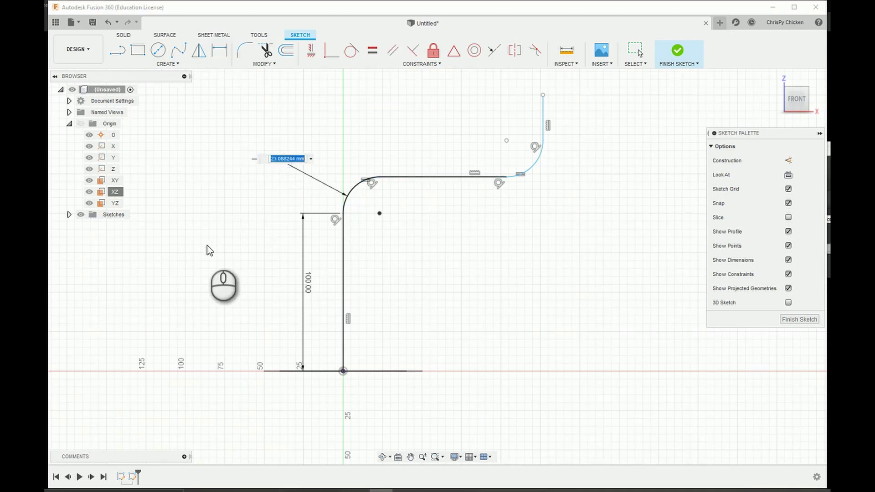
type("50")
key("Return")
Step: Lengthen the upper vertical leg of the path by dragging its endpoint upward
scroll(390, 295, "down", 1)
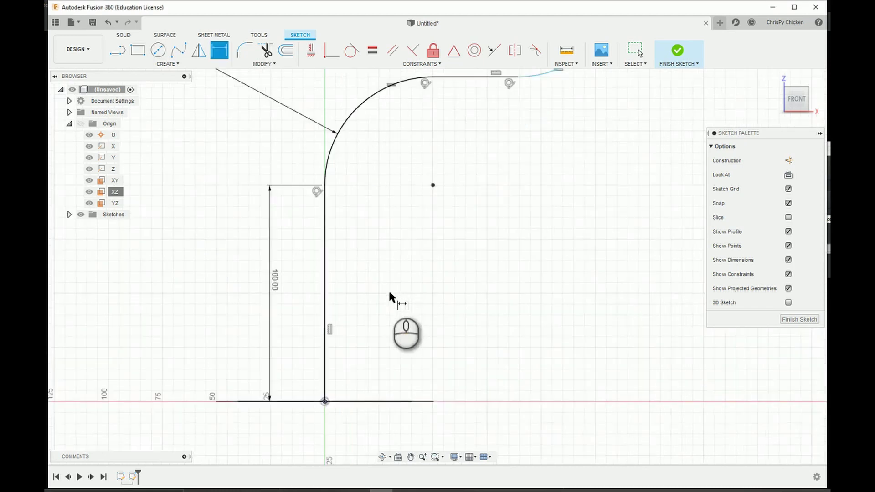
scroll(308, 337, "down", 1)
scroll(406, 270, "down", 2)
scroll(422, 258, "up", 3)
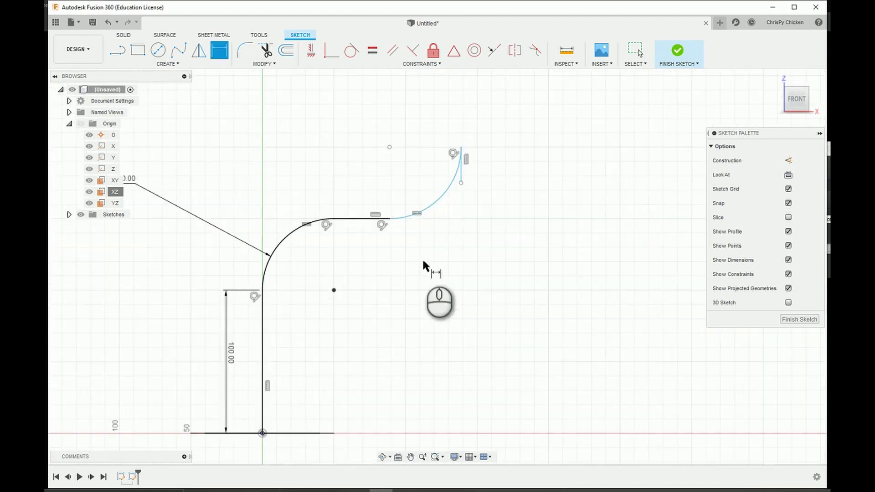
left_click(423, 212)
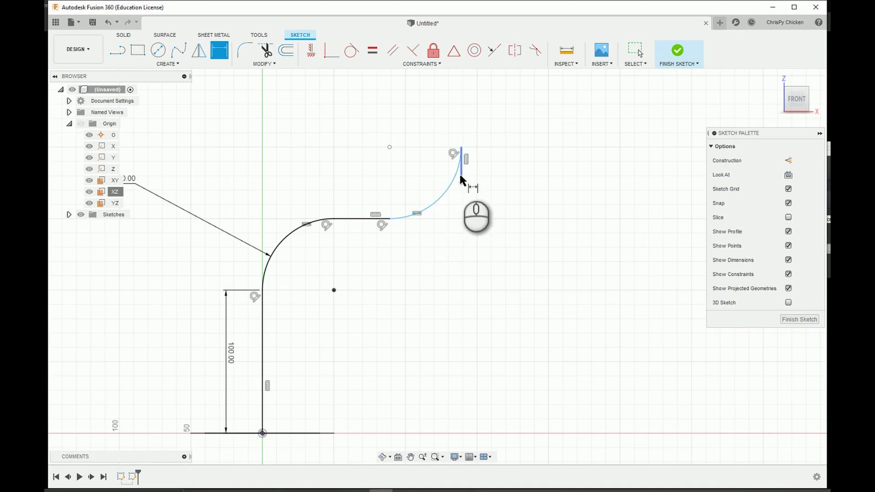
left_click(636, 51)
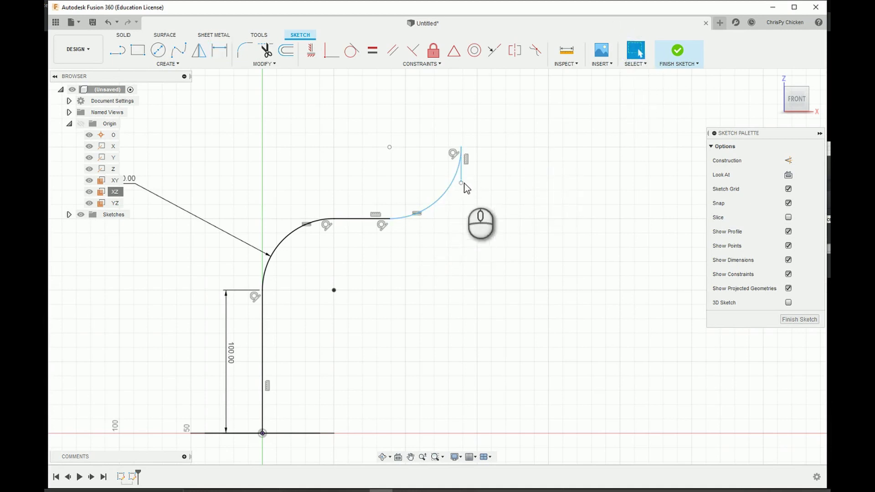
left_click_drag(462, 184, 461, 76)
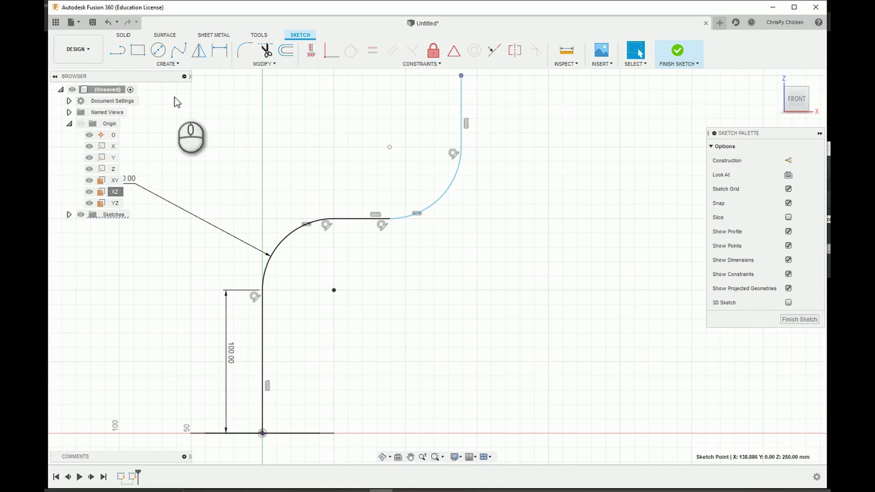
Step: Dimension the upper vertical leg at 100 mm and the middle horizontal run at 50 mm
left_click(218, 52)
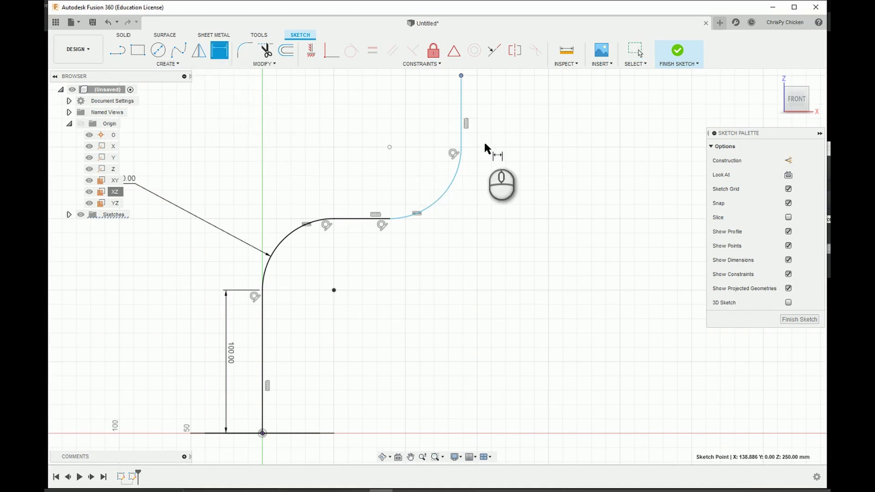
left_click(462, 107)
left_click(517, 114)
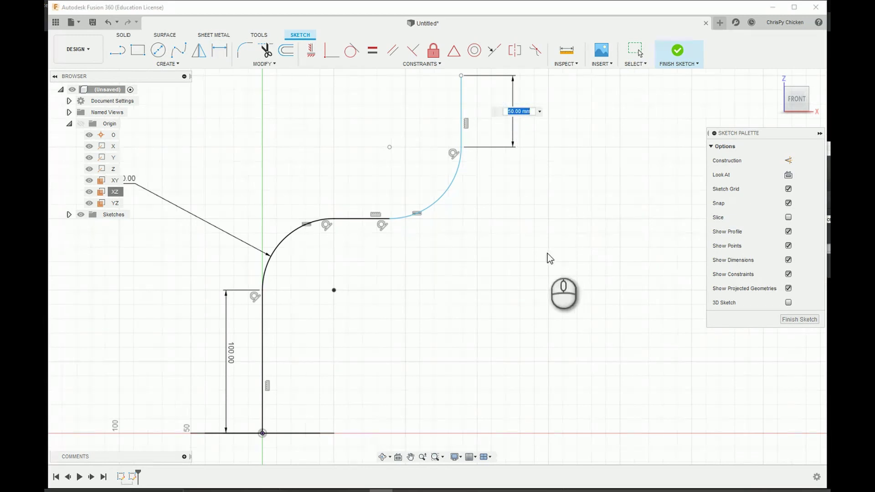
type("100")
key("Return")
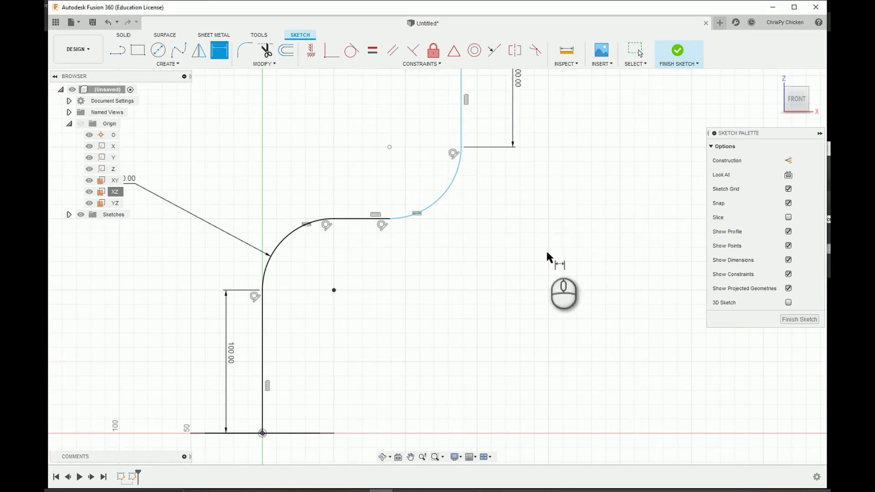
left_click(385, 219)
left_click(371, 253)
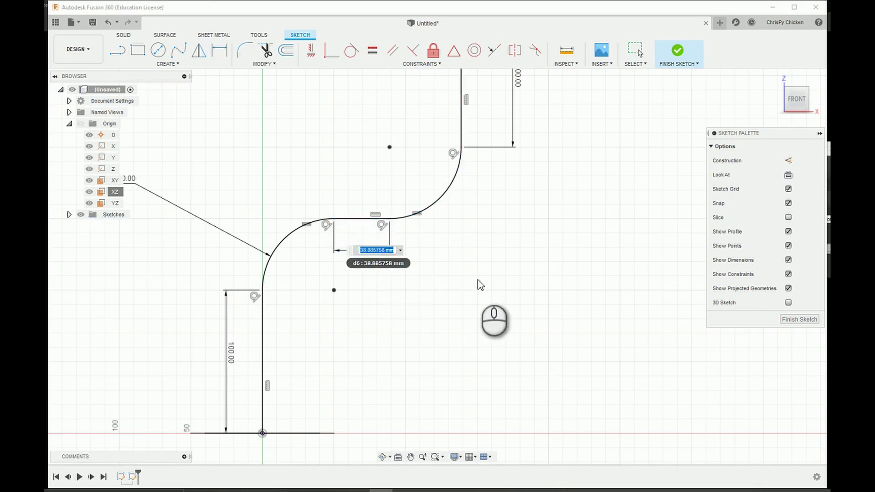
type("50")
key("Return")
scroll(473, 276, "down", 3)
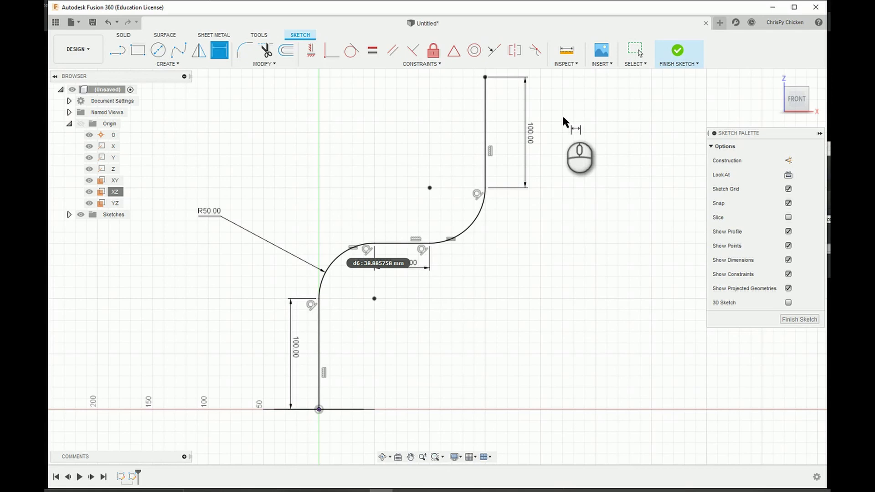
left_click(526, 113)
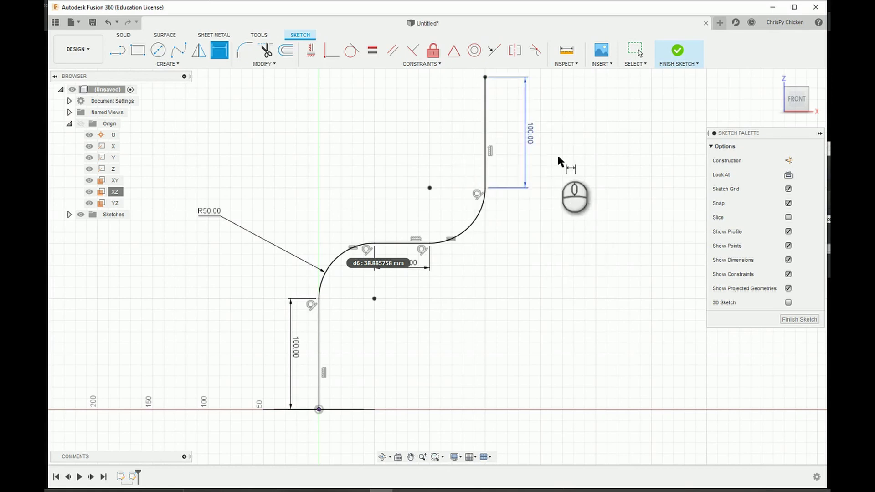
left_click(517, 169)
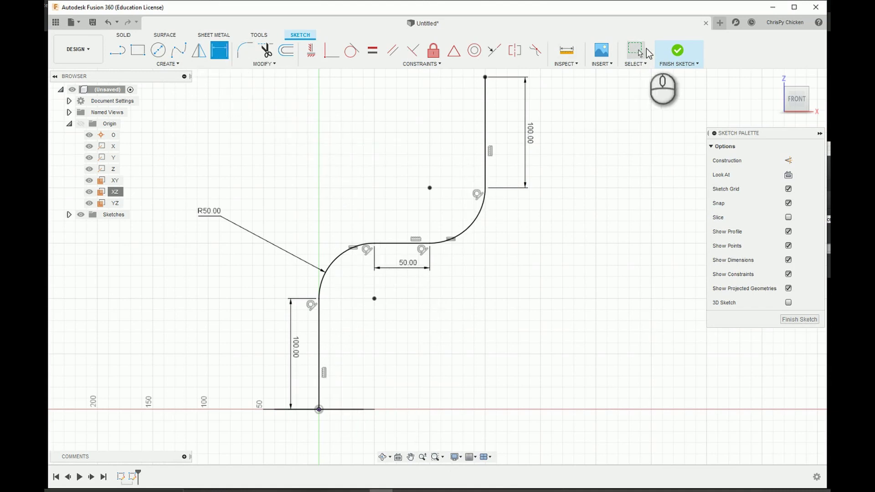
left_click(643, 51)
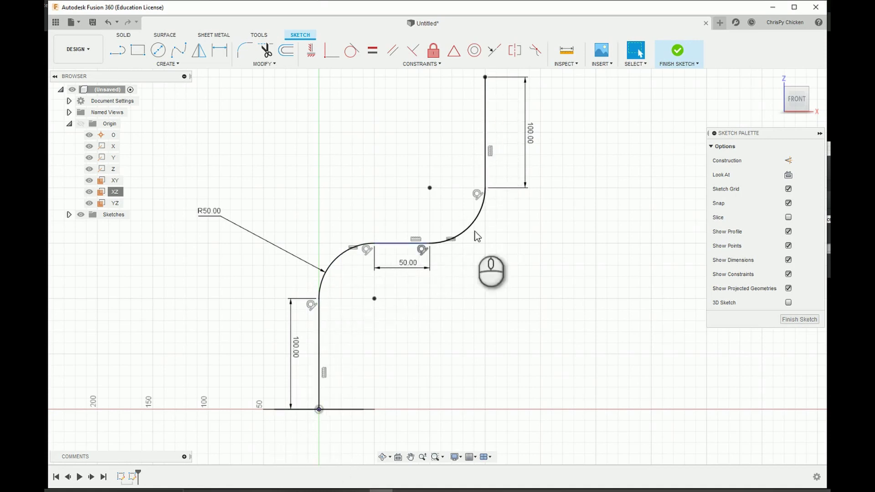
Step: Finish the path sketch and switch to the HOME named view
left_click(678, 51)
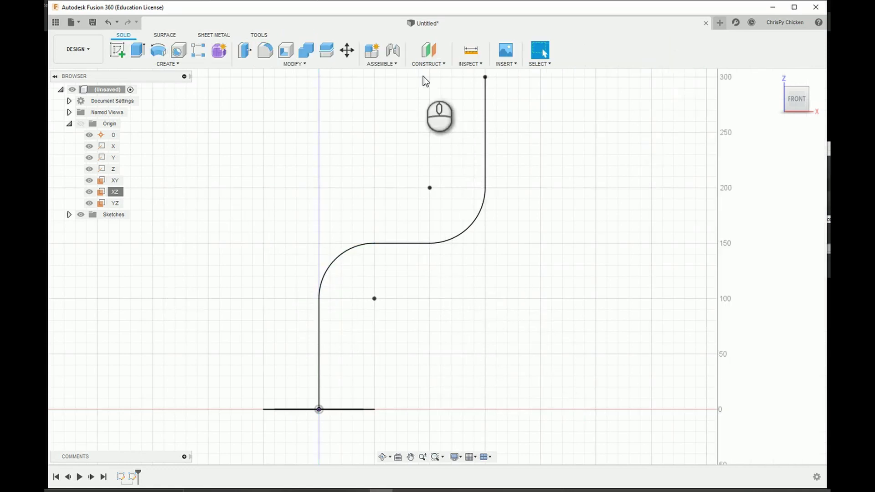
left_click(69, 112)
double_click(106, 158)
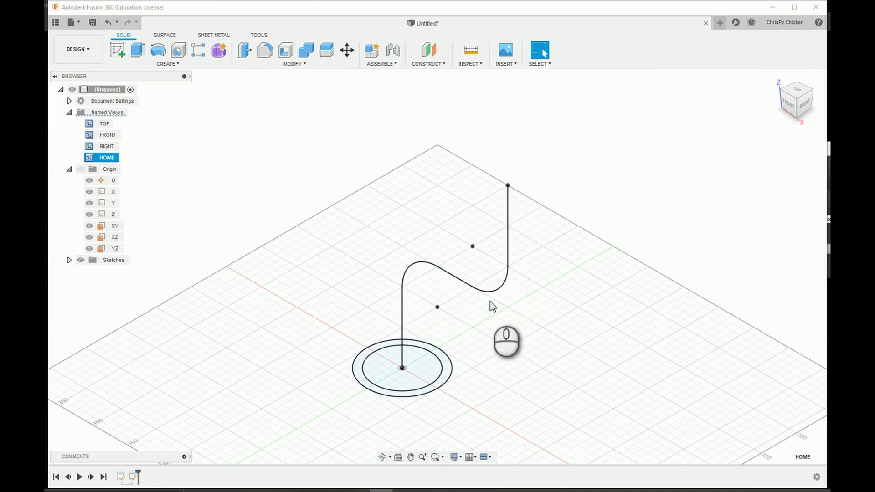
Step: Set up a Sweep with the ring as profile and the S-shaped curve as path
left_click(167, 64)
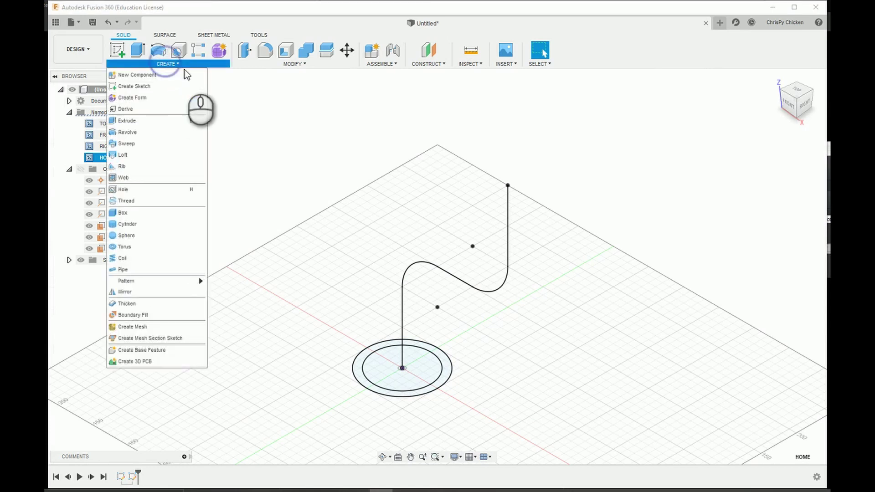
left_click(125, 144)
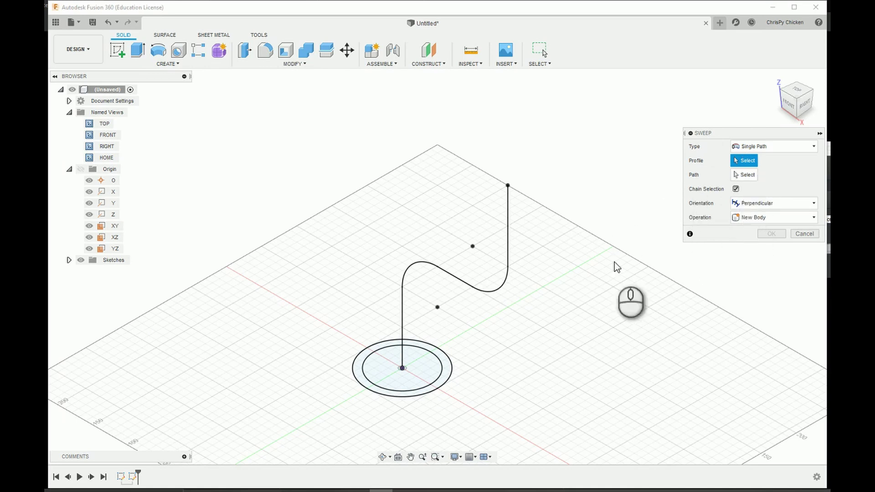
left_click(448, 370)
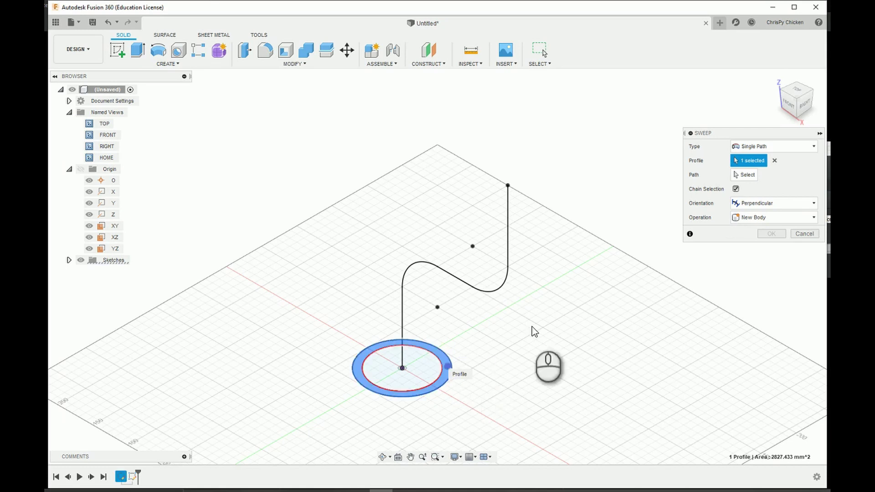
left_click(744, 176)
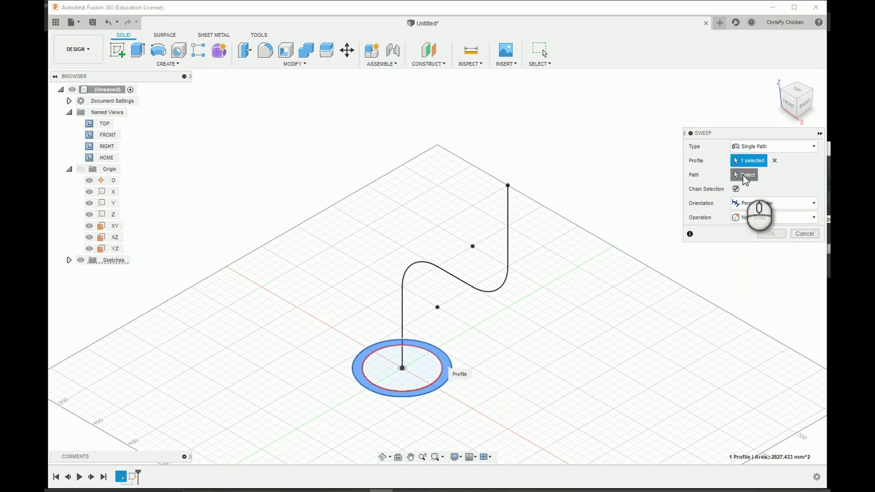
left_click(444, 271)
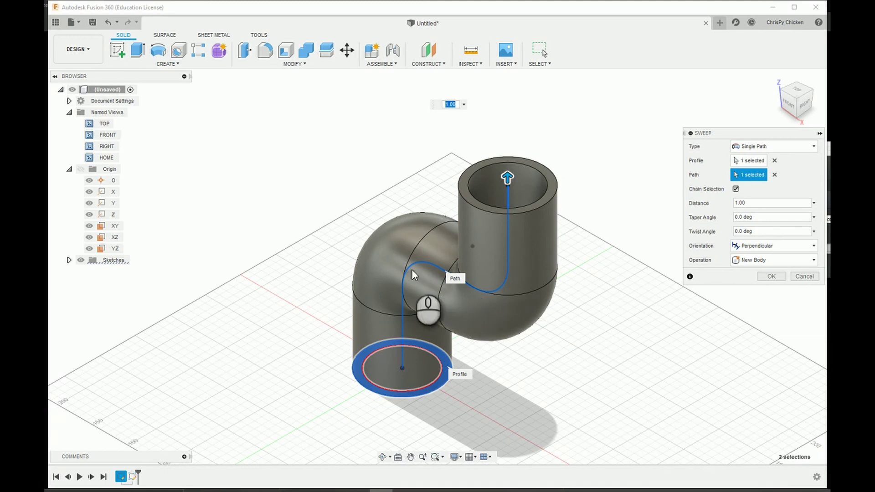
left_click(772, 277)
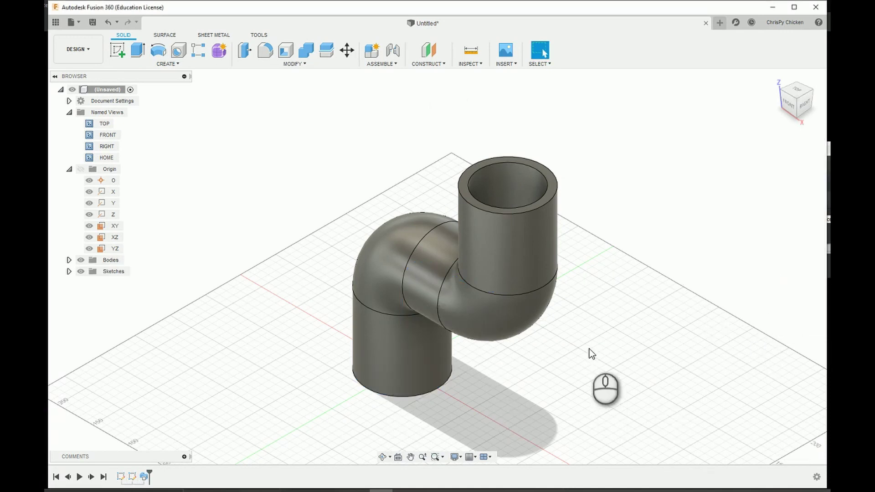
left_click(380, 458)
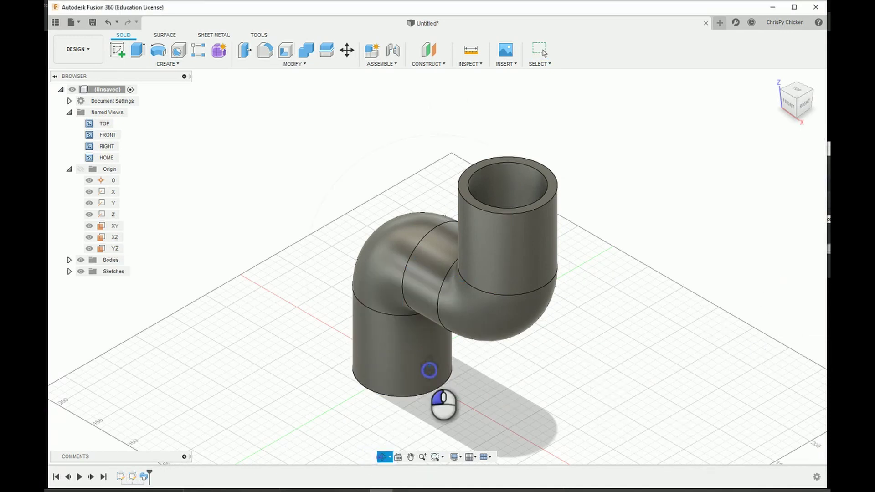
left_click_drag(430, 371, 481, 137)
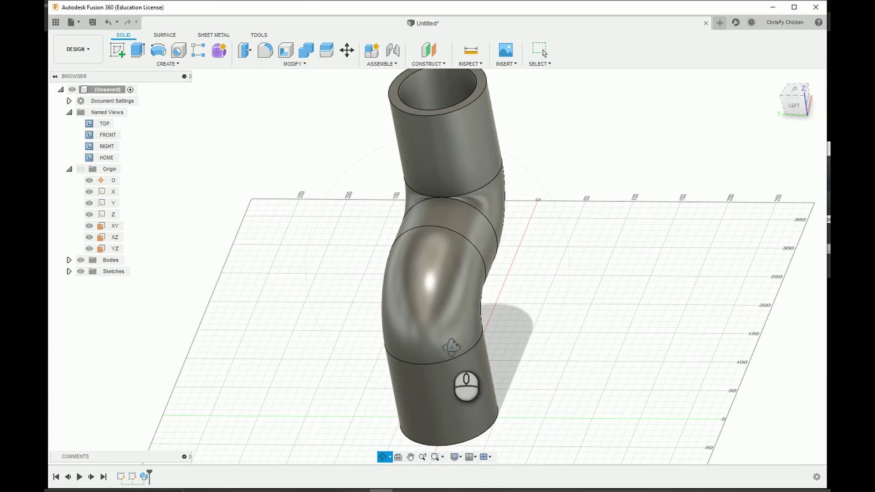
left_click_drag(462, 377, 406, 347)
left_click_drag(420, 386, 447, 422)
left_click_drag(400, 311, 500, 131)
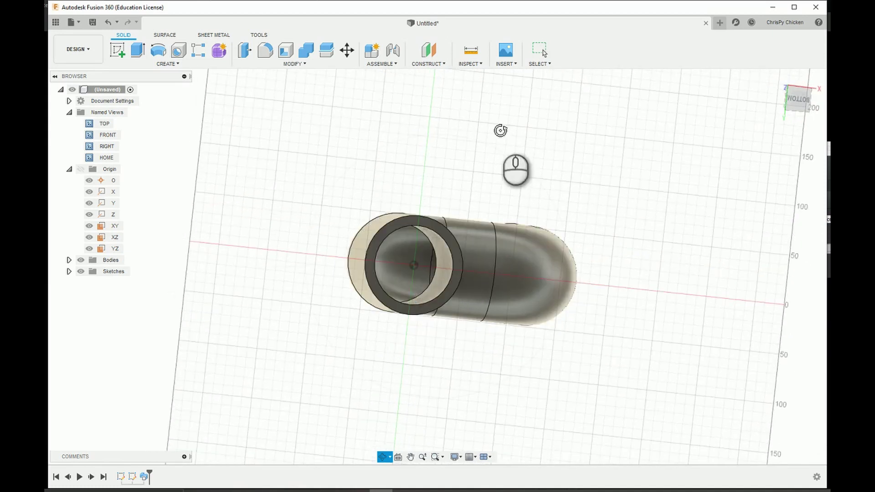
Step: Select the pipe's ring-shaped end face and create a new sketch on it
left_click(543, 47)
left_click(434, 222)
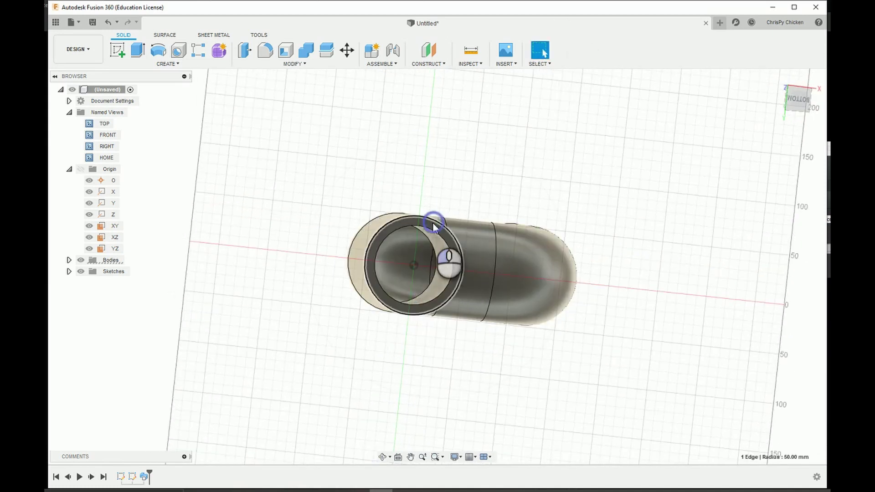
left_click(442, 234)
right_click(443, 236)
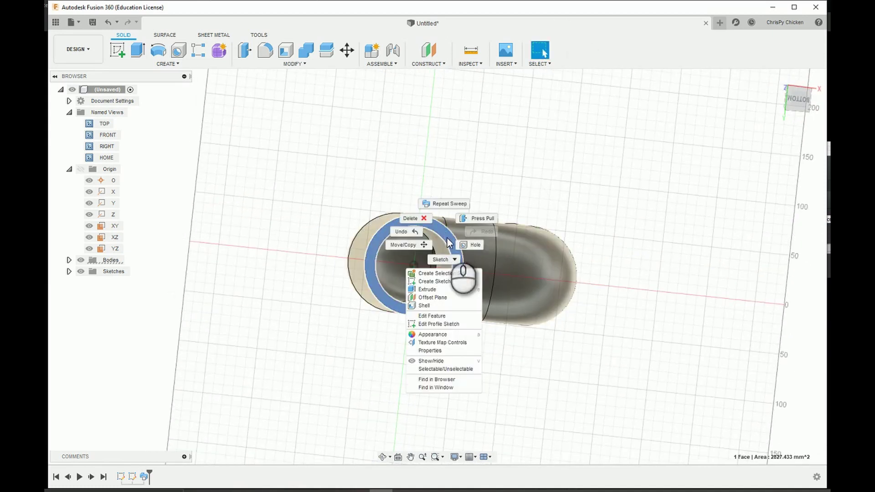
left_click(320, 153)
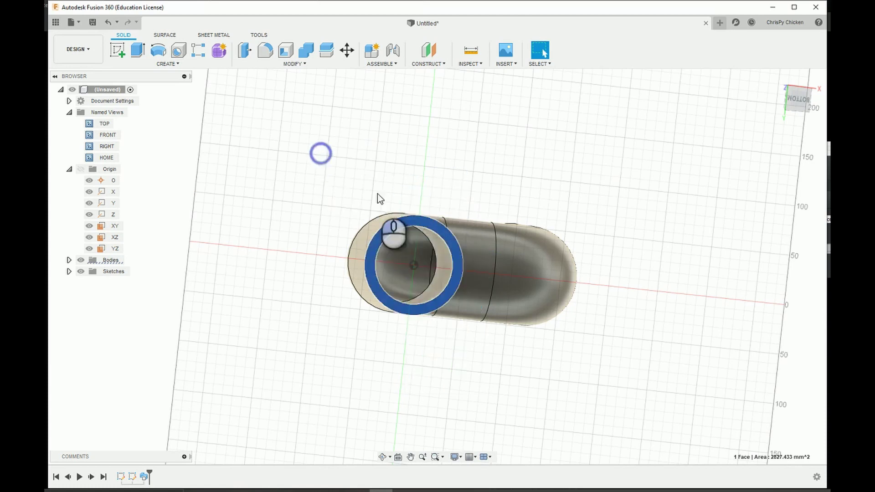
right_click(423, 222)
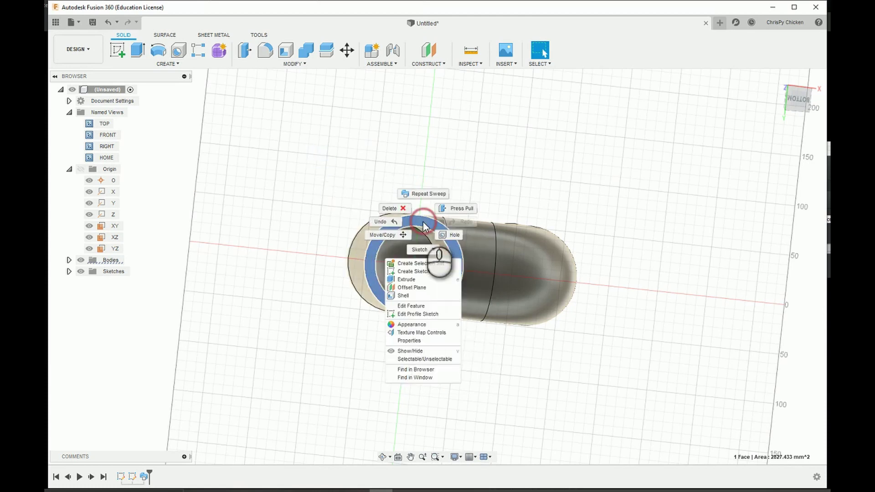
left_click(413, 271)
scroll(419, 337, "up", 5)
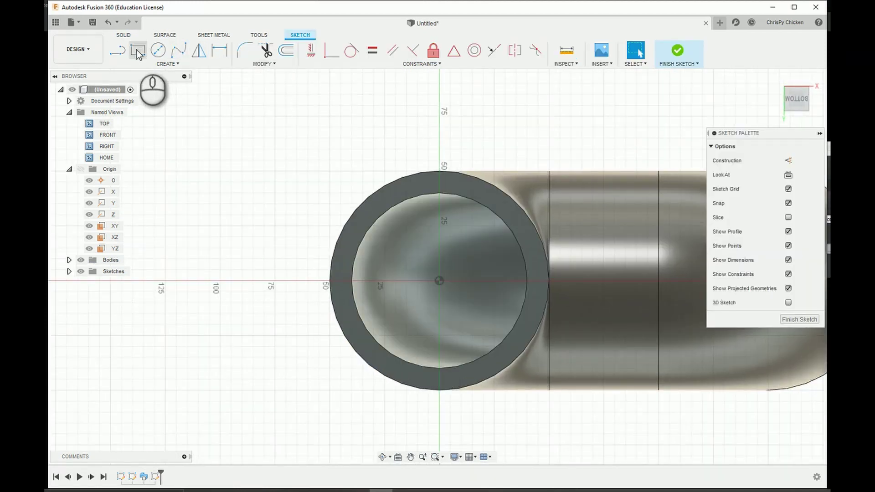
Step: Draw two concentric circles at the origin: one on the pipe's outer edge, one larger collar circle
left_click(158, 50)
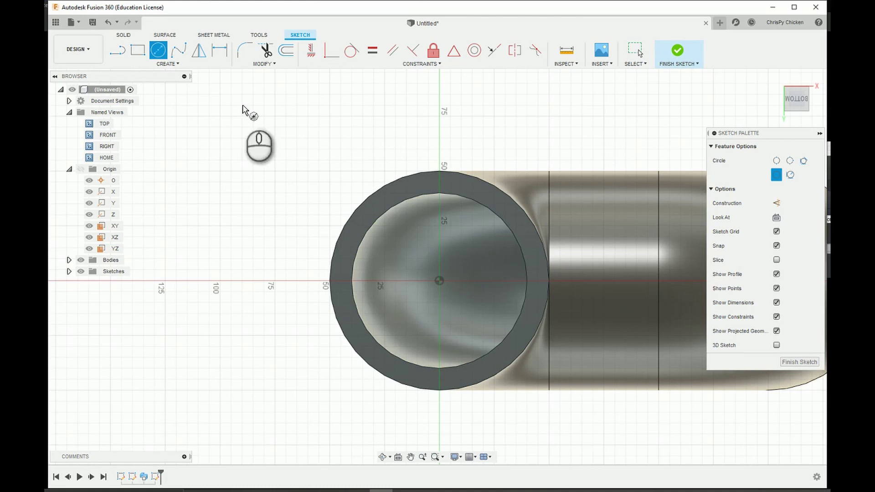
left_click(439, 282)
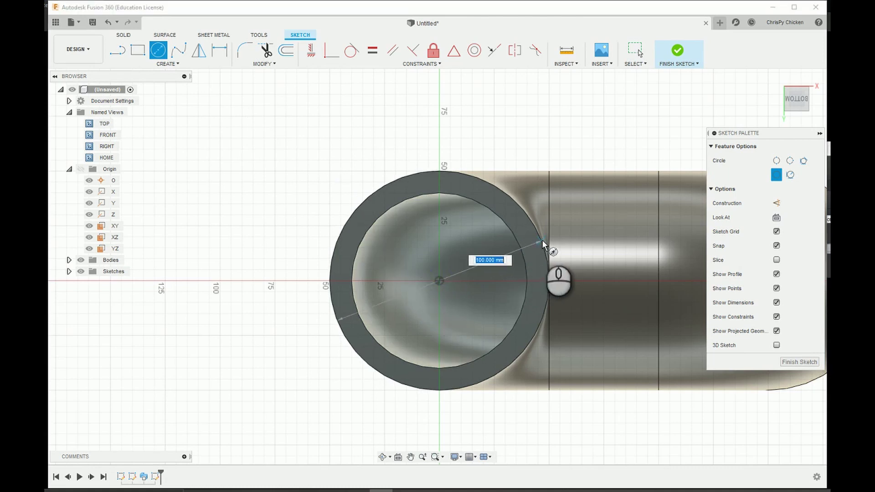
left_click(543, 245)
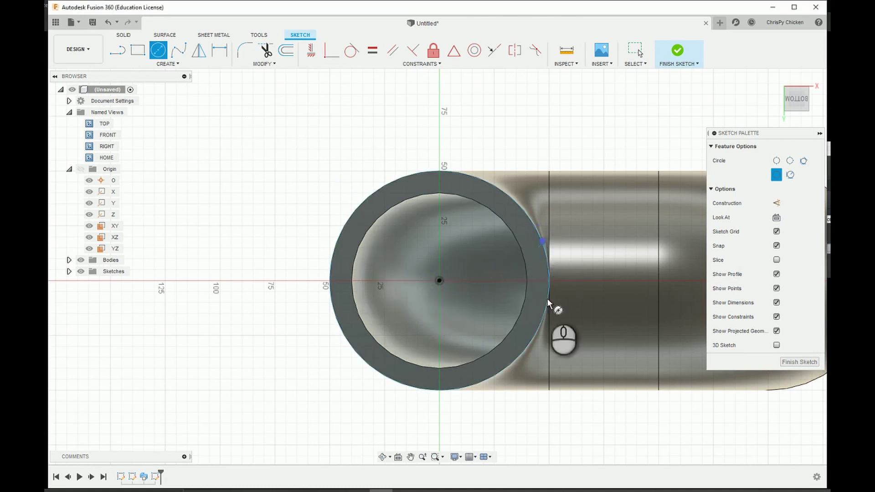
left_click(439, 282)
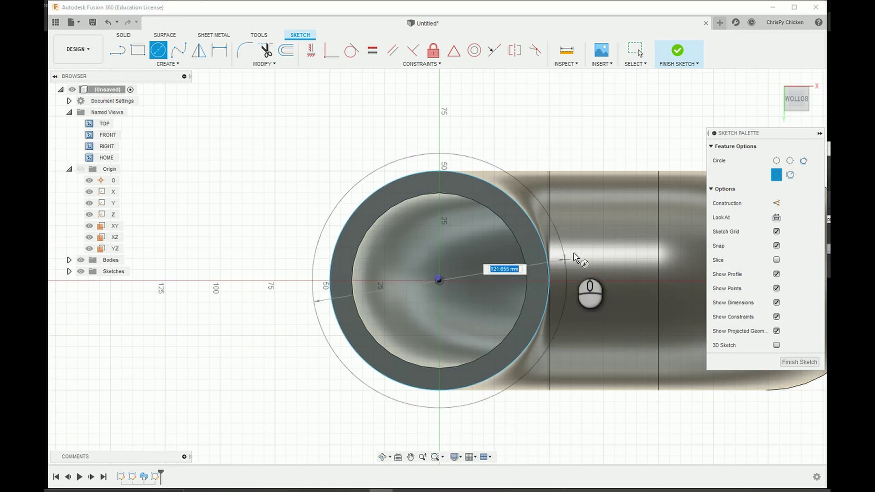
left_click(584, 262)
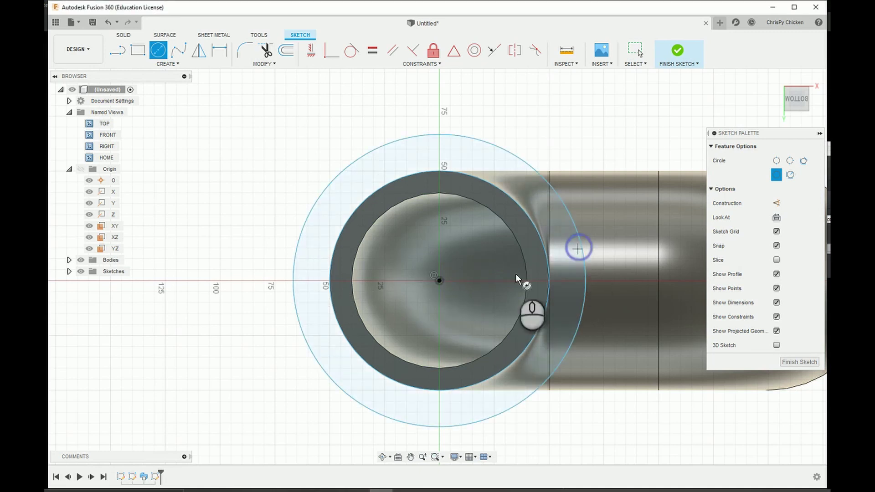
Step: Dimension the gap between the collar circle and the pipe's outer circle as 25 mm
left_click(219, 50)
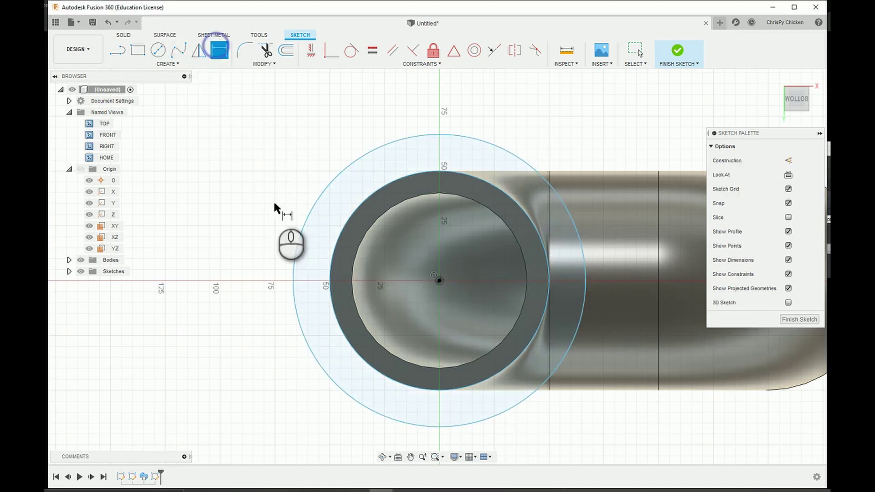
left_click(301, 248)
left_click(329, 254)
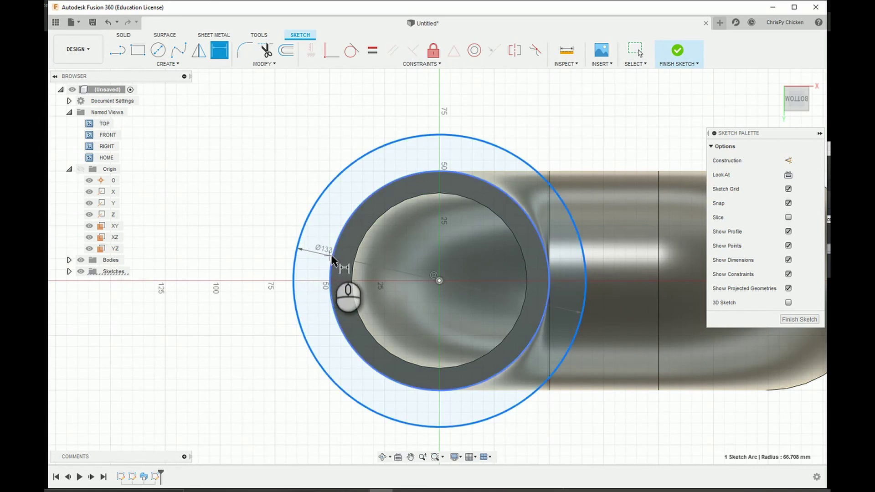
left_click(322, 233)
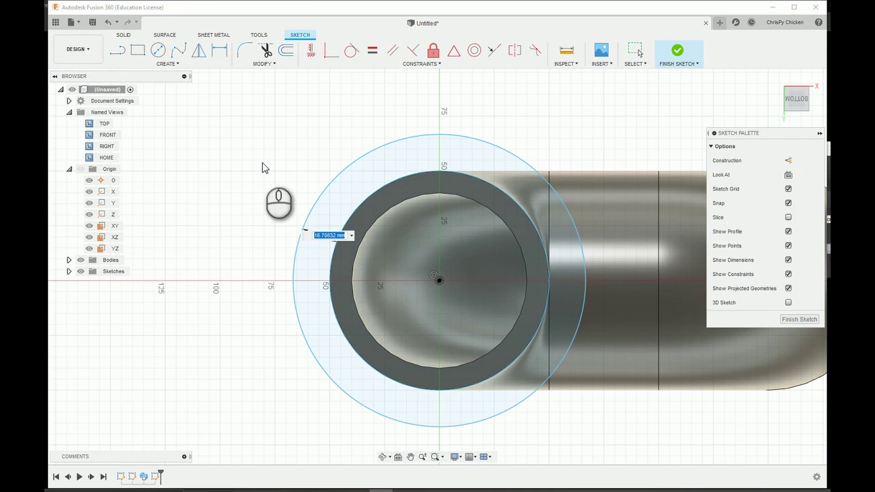
type("20")
key("BackSpace")
type("5")
key("Return")
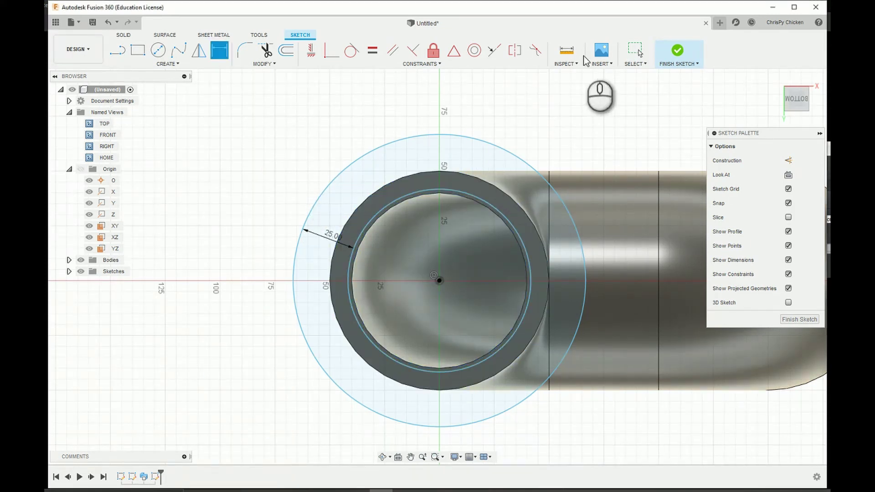
left_click(636, 51)
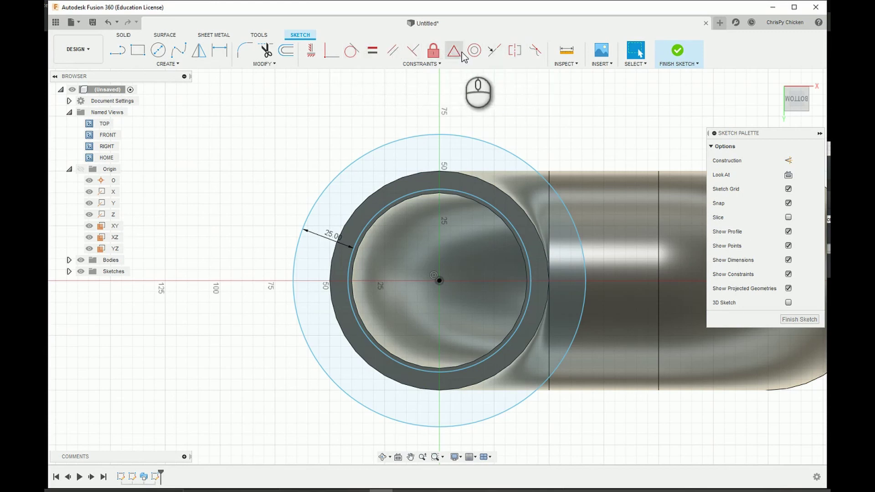
Step: Constrain the inner sketch circle Equal to the pipe's outer edge
left_click(372, 50)
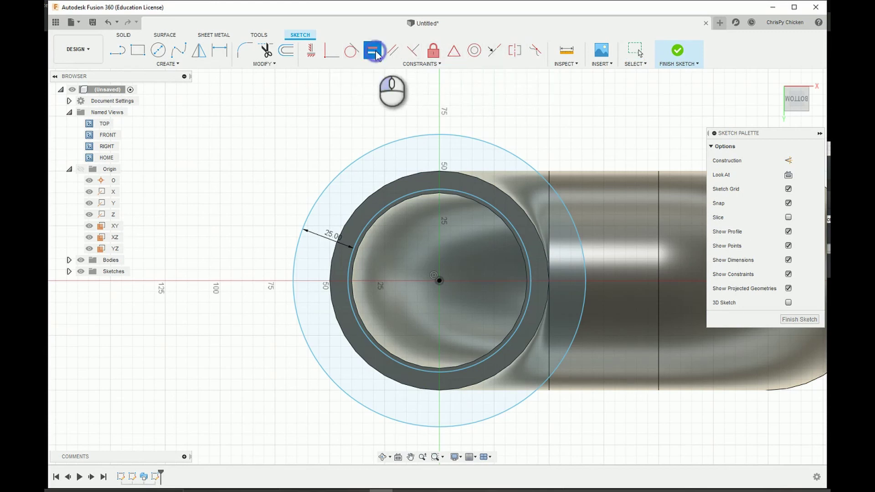
left_click(392, 203)
left_click(377, 190)
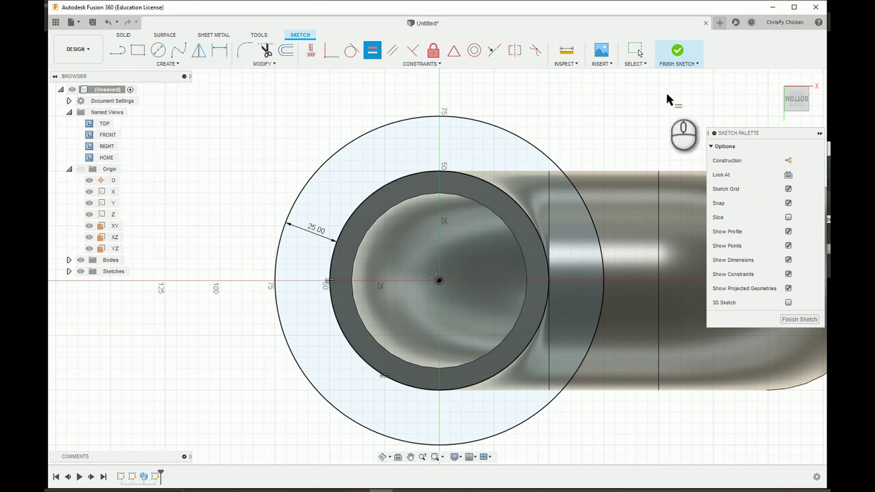
Step: Finish the sketch and start a two-sided extrude of the ring profile around the pipe end
left_click(677, 50)
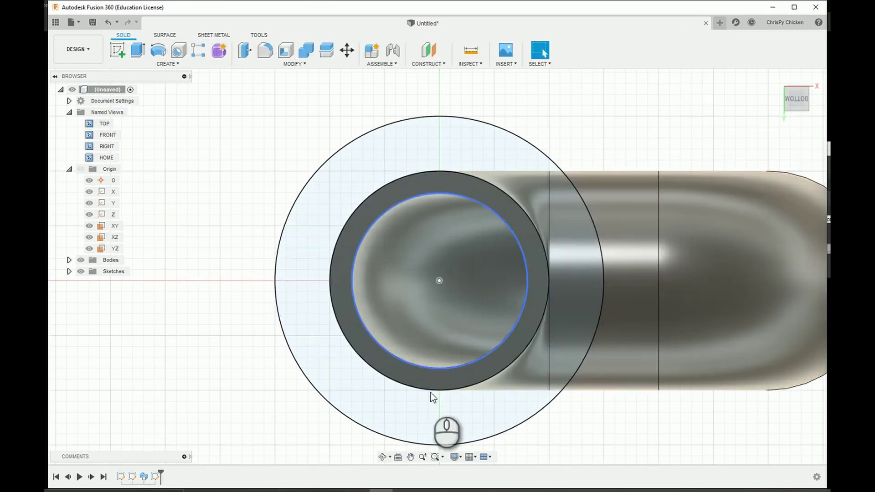
left_click(382, 457)
mouse_move(541, 264)
left_mouse_down()
mouse_move(553, 251)
mouse_move(552, 267)
mouse_move(533, 264)
left_mouse_up()
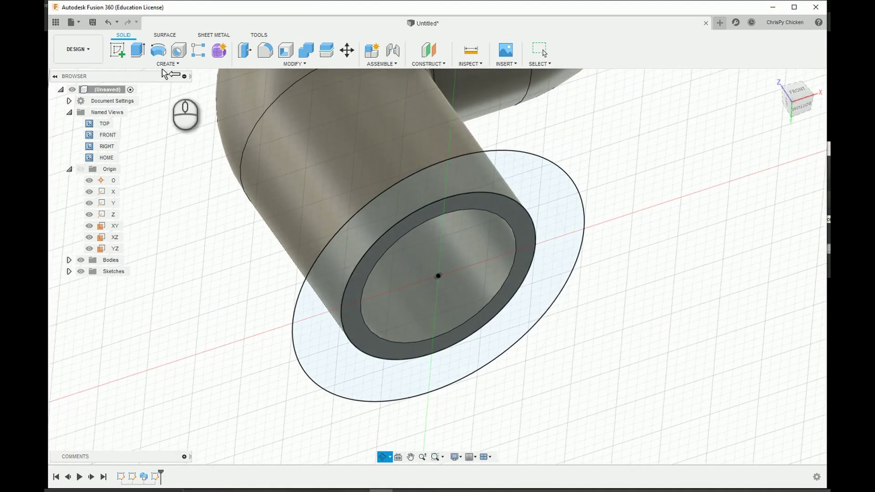
left_click(138, 54)
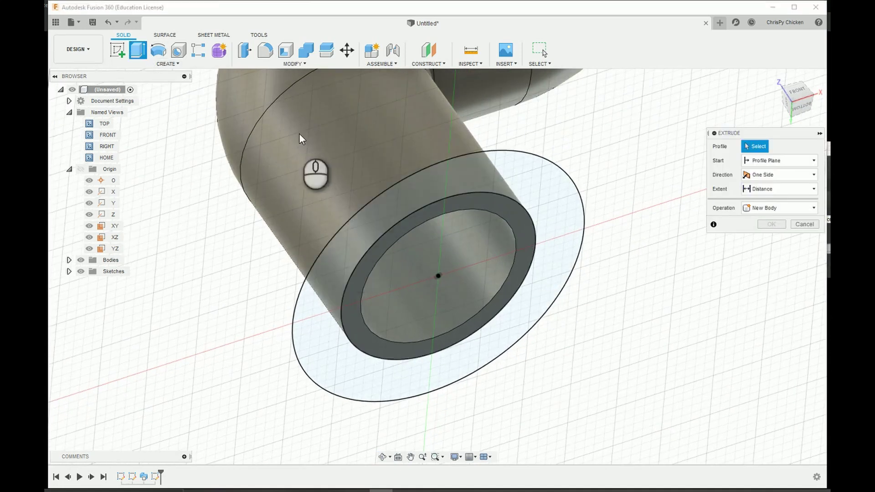
left_click(364, 233)
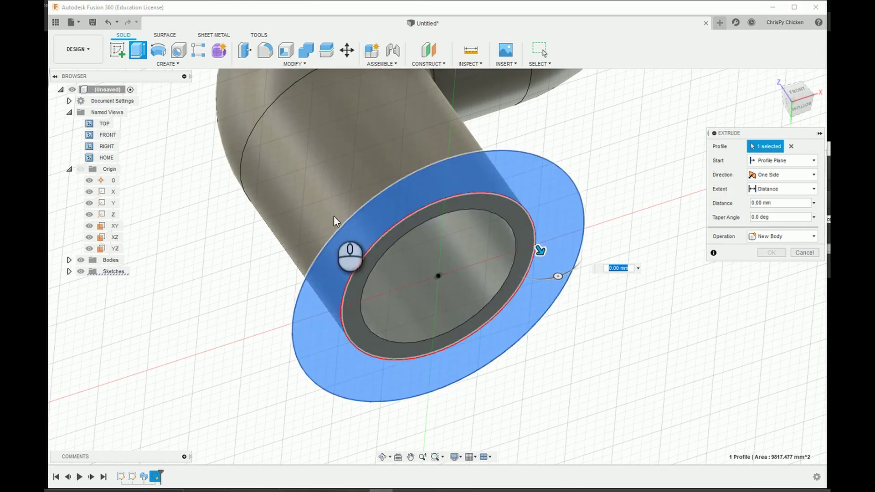
left_click(802, 175)
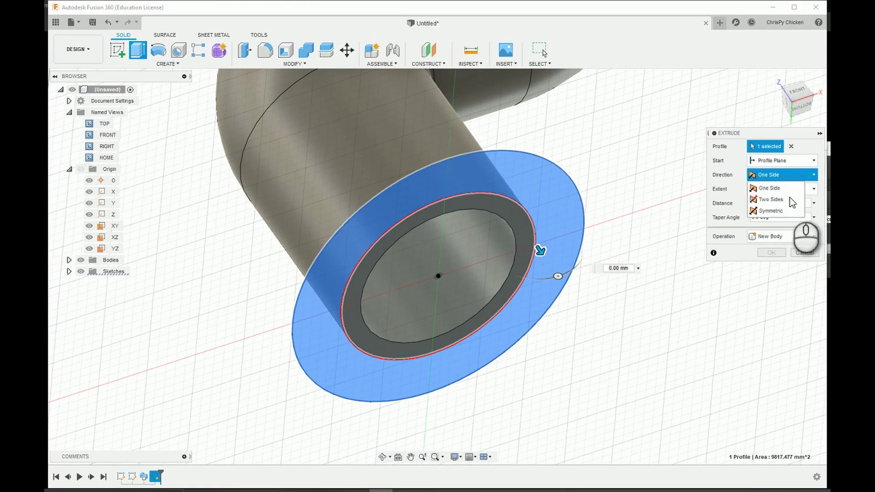
left_click(788, 197)
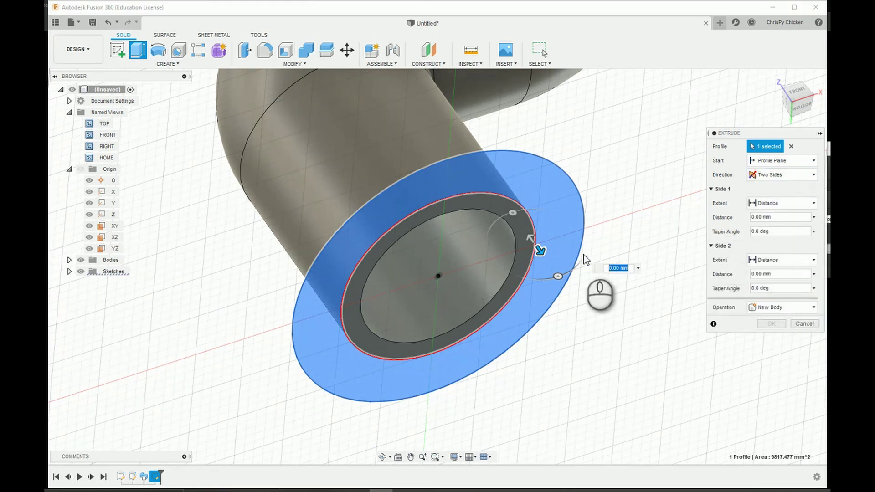
Step: Set Side 1 to 40 mm and Side 2 to 30 mm, then apply the joined collar extrusion
left_click(754, 218)
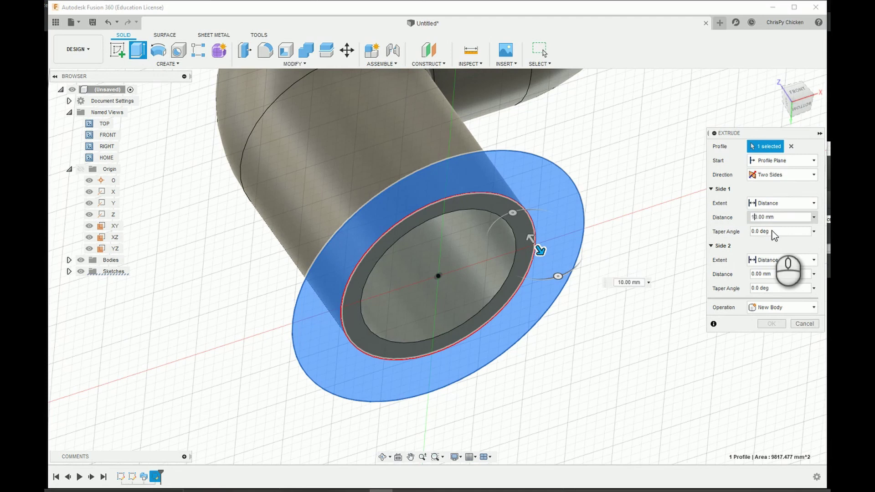
type("1")
key("Return")
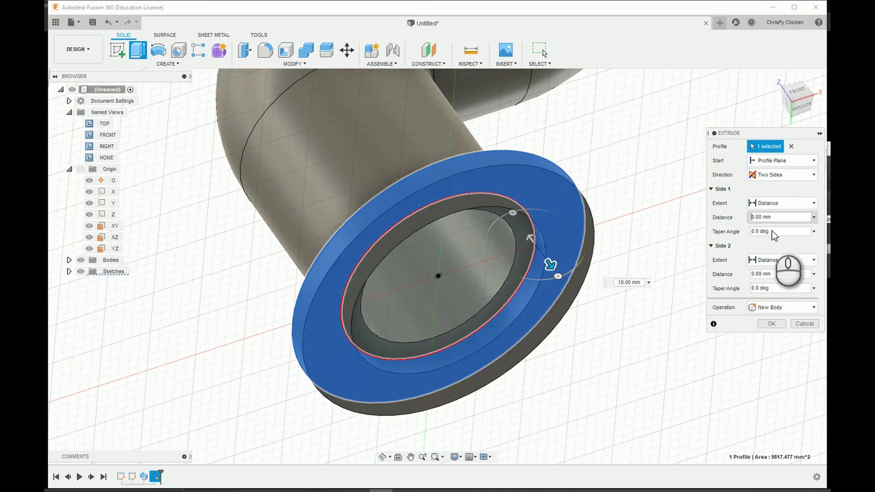
key("Return")
type("4")
key("Return")
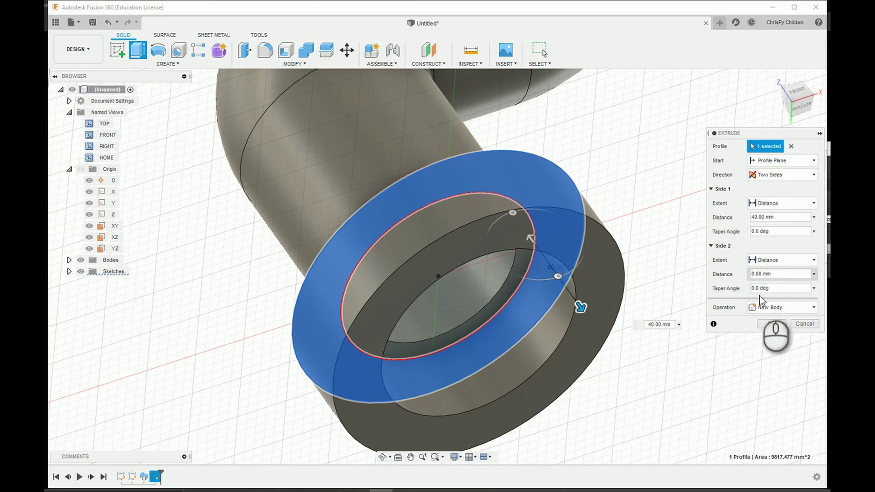
type("3")
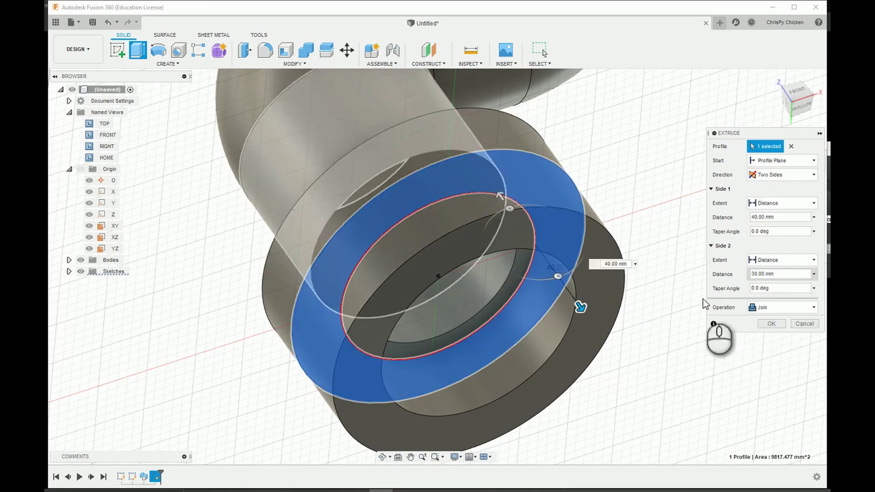
left_click(771, 324)
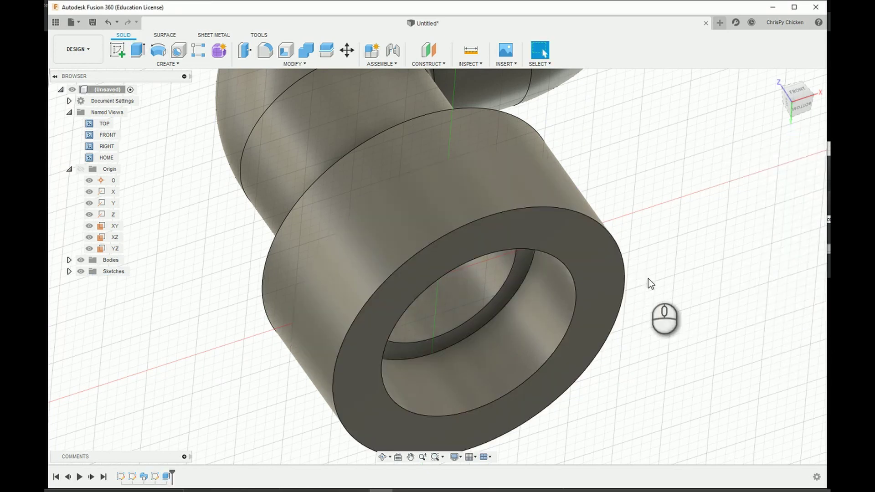
Step: Orbit the model to inspect the new collar and look into its opening
scroll(652, 274, "down", 4)
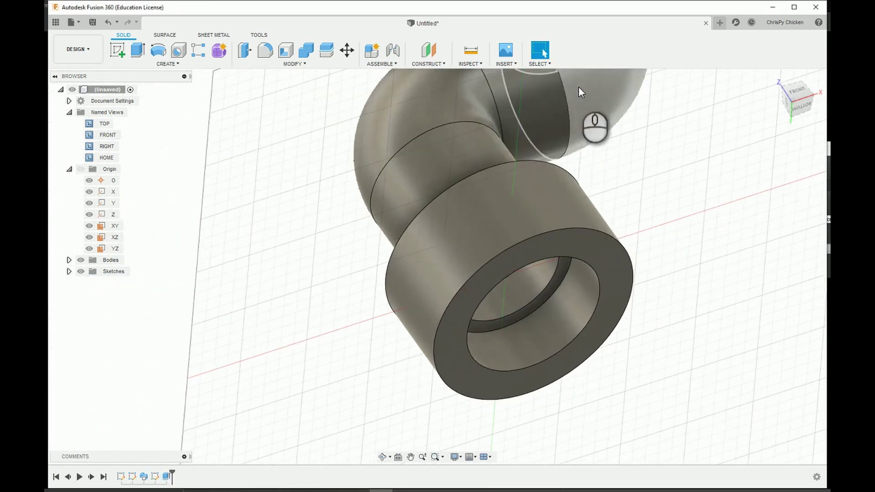
middle_click_drag(578, 86, 449, 406, "shift")
left_click(382, 457)
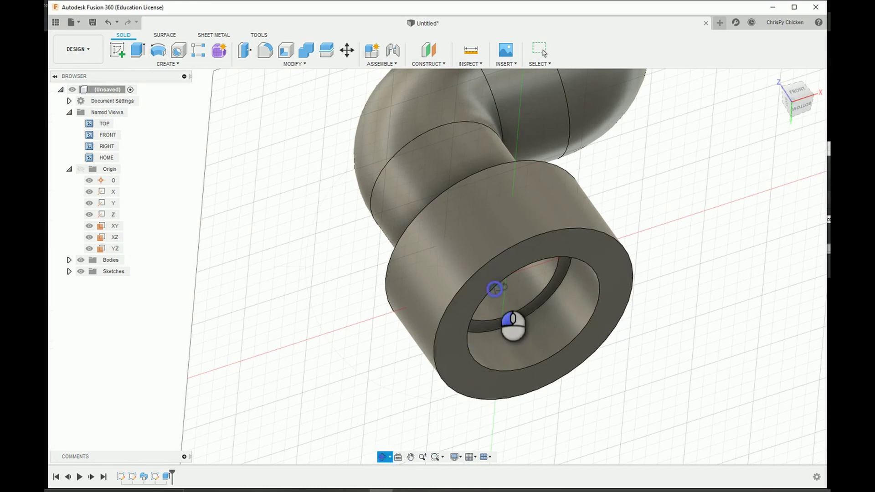
left_click_drag(489, 290, 520, 287)
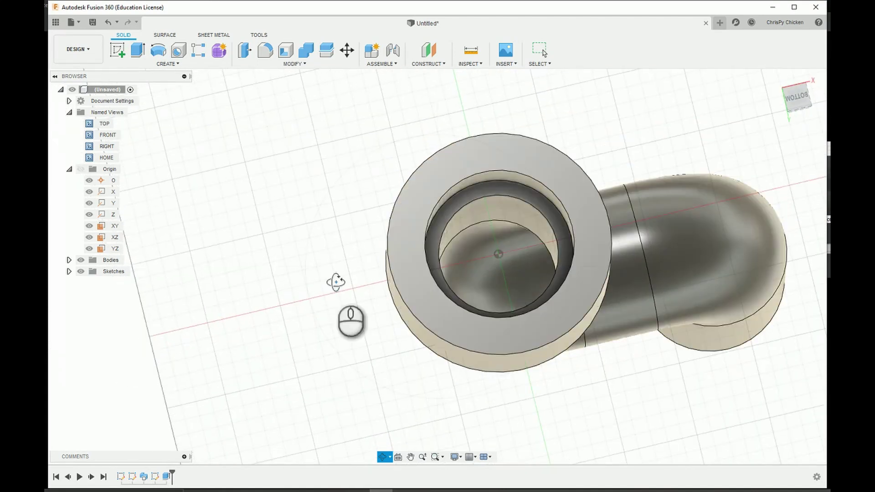
Step: Expand the Sketches folder in the Browser and select Sketch3, the collar sketch
left_click(69, 271)
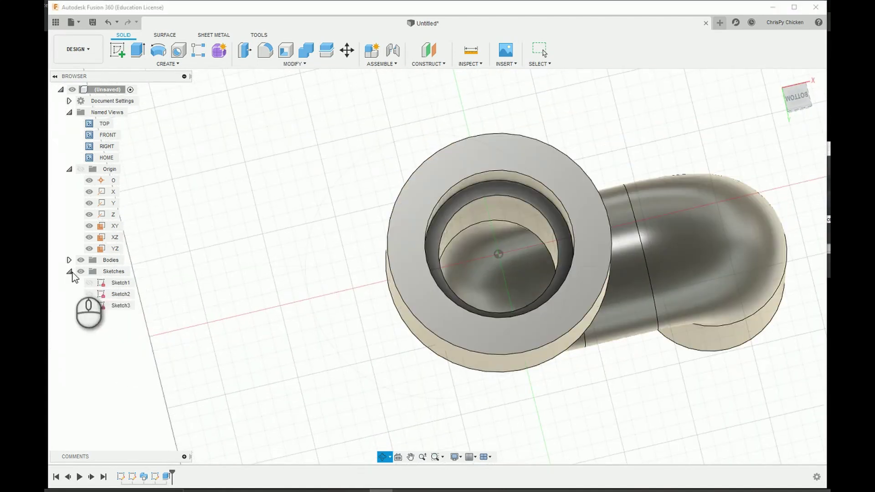
left_click(113, 294)
left_click(118, 305)
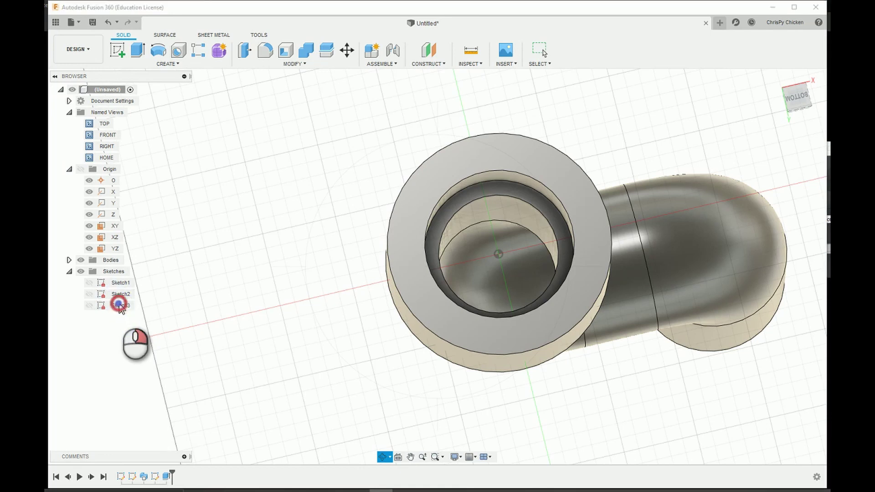
left_click(541, 50)
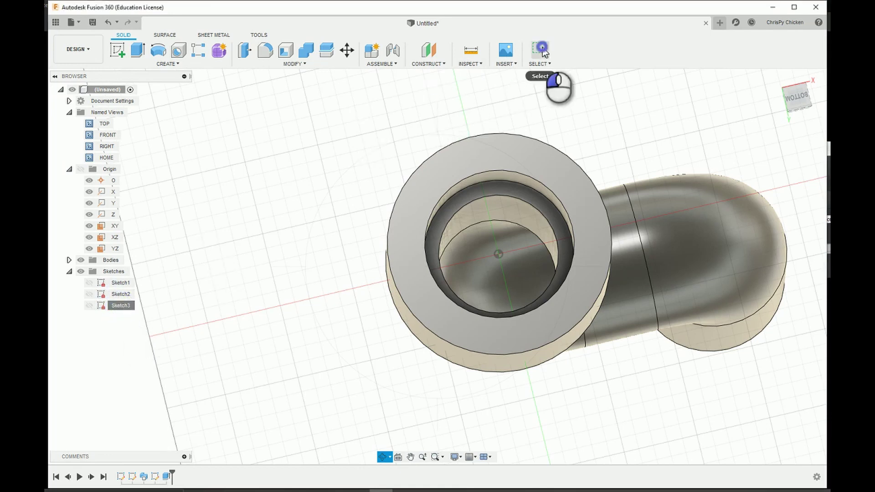
Step: Reopen Sketch3 for editing and change the 25 mm ring width to 20 mm
right_click(127, 306)
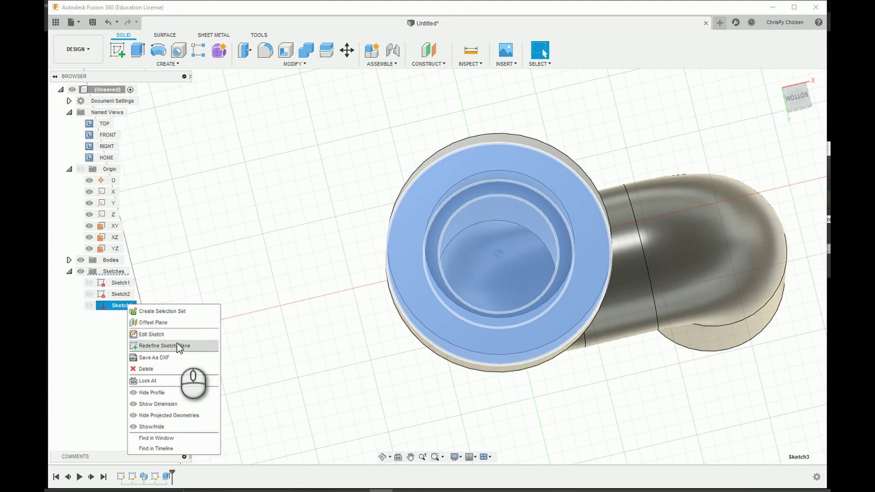
left_click(175, 334)
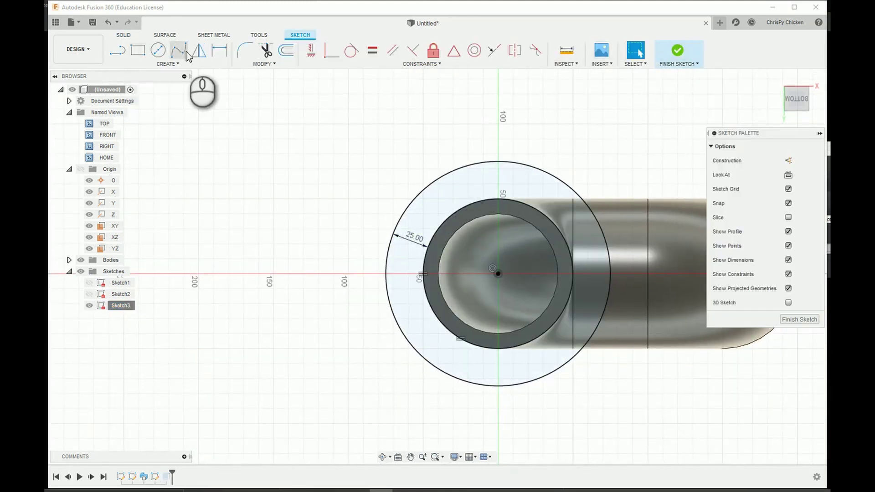
left_click(219, 51)
double_click(415, 238)
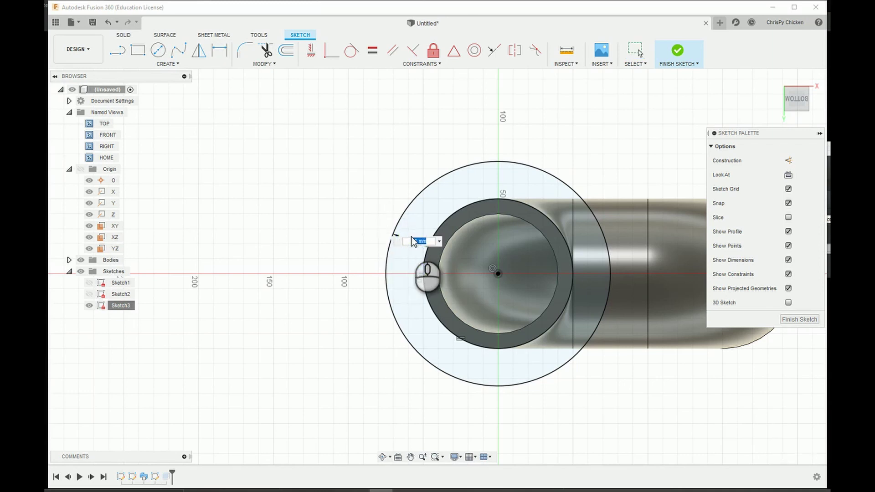
type("20")
key("Return")
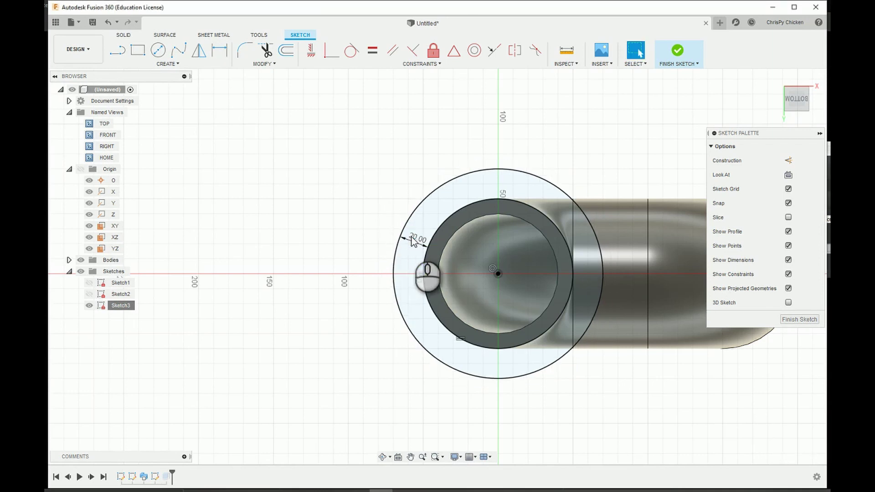
Step: Correct the ring width to 10 mm and finish the collar sketch
double_click(417, 241)
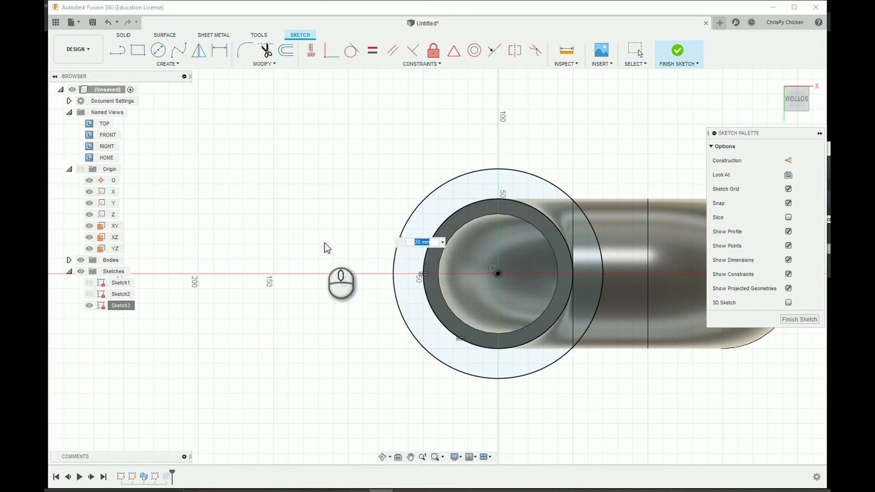
key("Left")
key("Right")
key("BackSpace")
type("1")
key("Return")
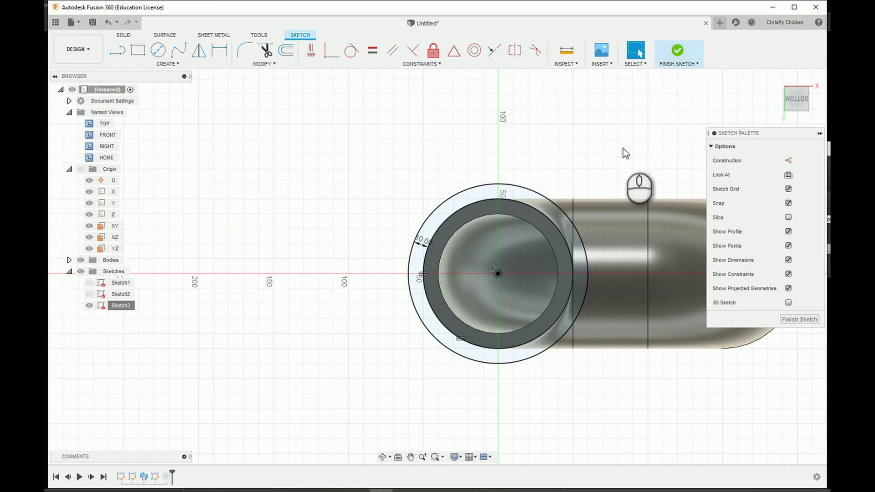
left_click(677, 50)
Step: Orbit and zoom out, then apply the Home view and the ViewCube's top-front corner
scroll(625, 257, "down", 3)
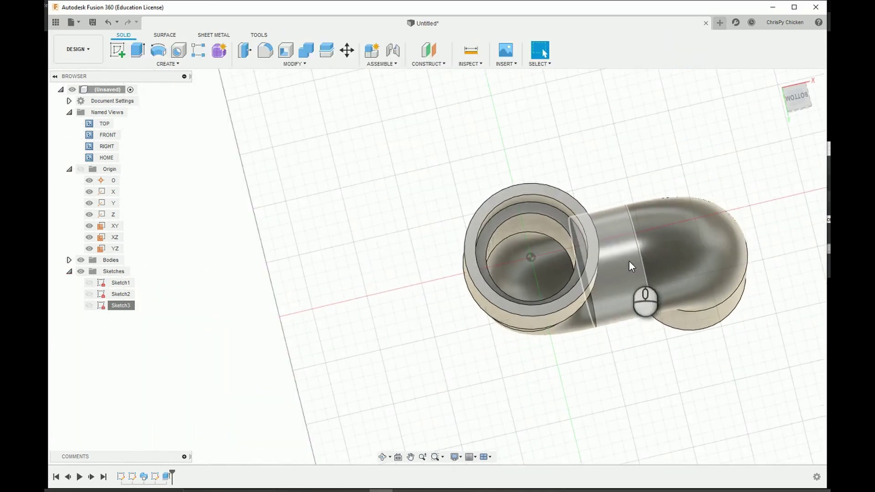
scroll(588, 301, "up", 4)
left_click(383, 457)
mouse_move(578, 291)
left_mouse_down()
mouse_move(637, 290)
mouse_move(518, 268)
mouse_move(557, 326)
mouse_move(546, 316)
mouse_move(501, 314)
mouse_move(506, 303)
mouse_move(524, 319)
mouse_move(537, 316)
left_mouse_up()
scroll(547, 315, "down", 3)
scroll(542, 300, "down", 3)
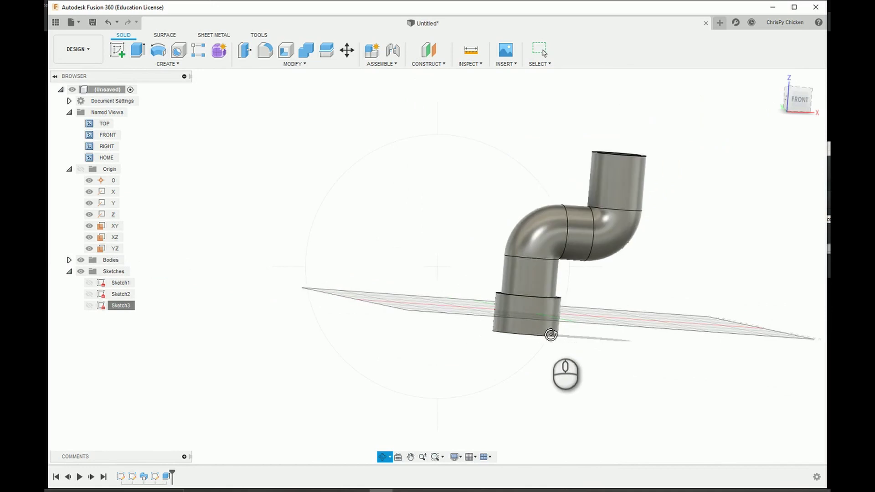
scroll(590, 286, "up", 3)
double_click(119, 157)
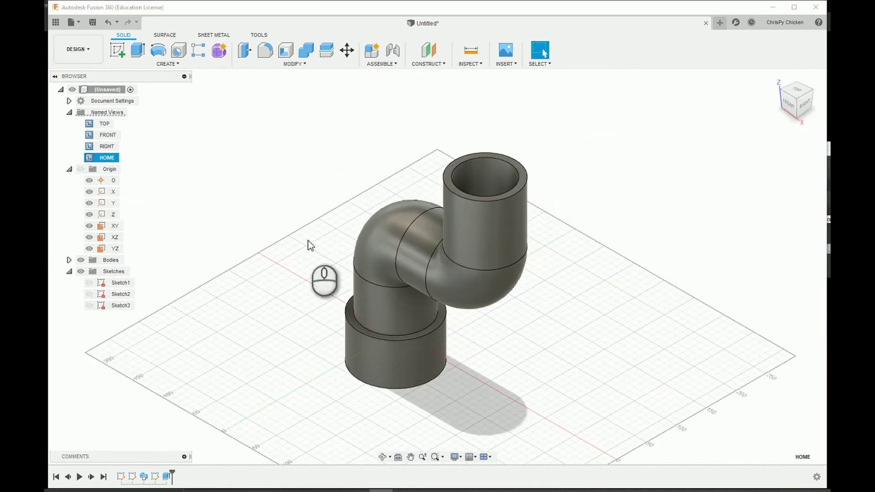
left_click(783, 93)
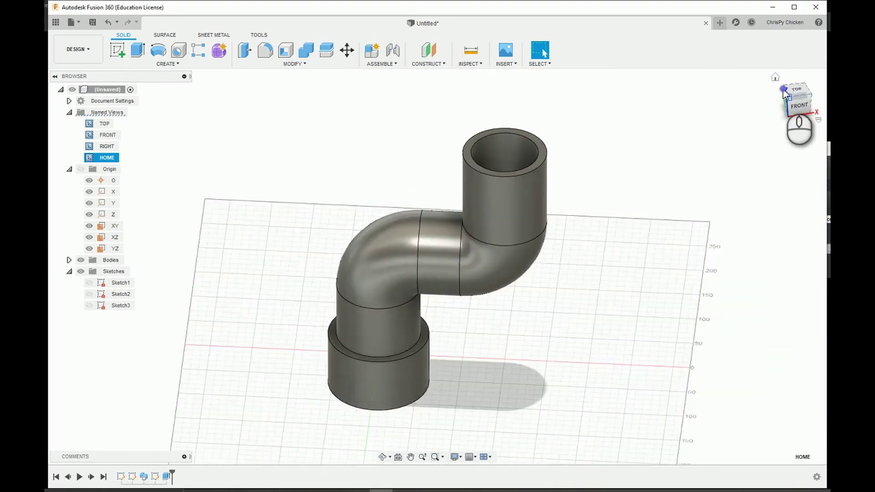